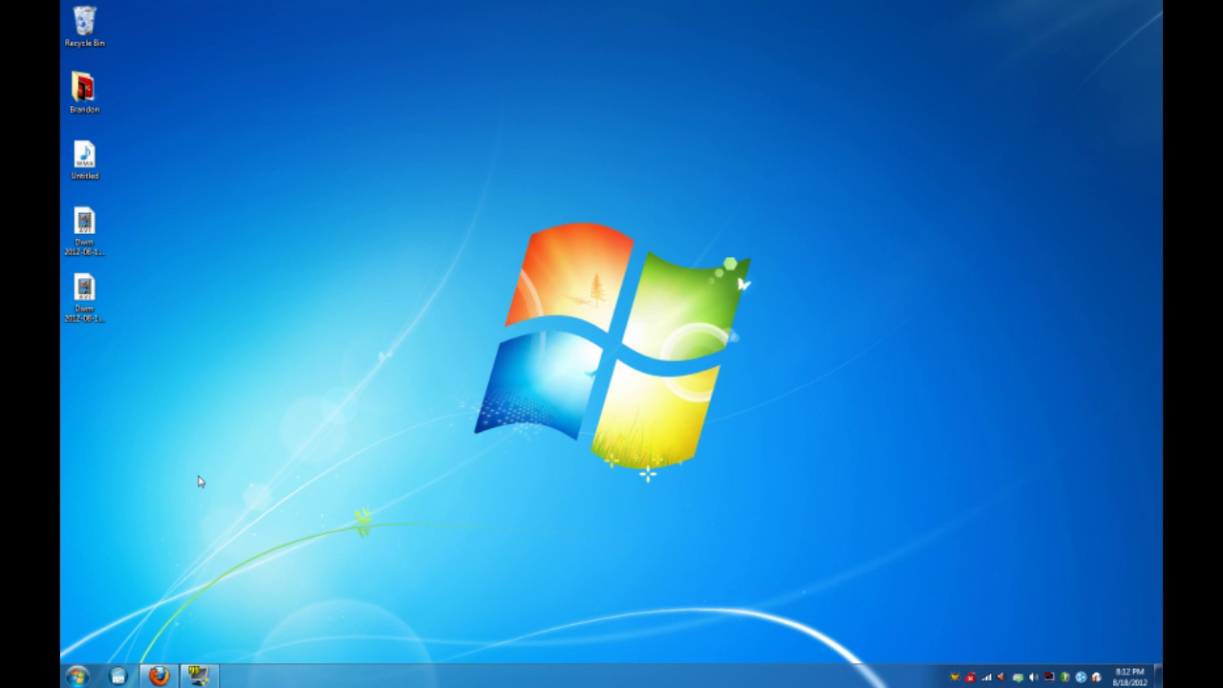
Return to the Hamachi download page in the browser, then reveal the desktop.
click(158, 675)
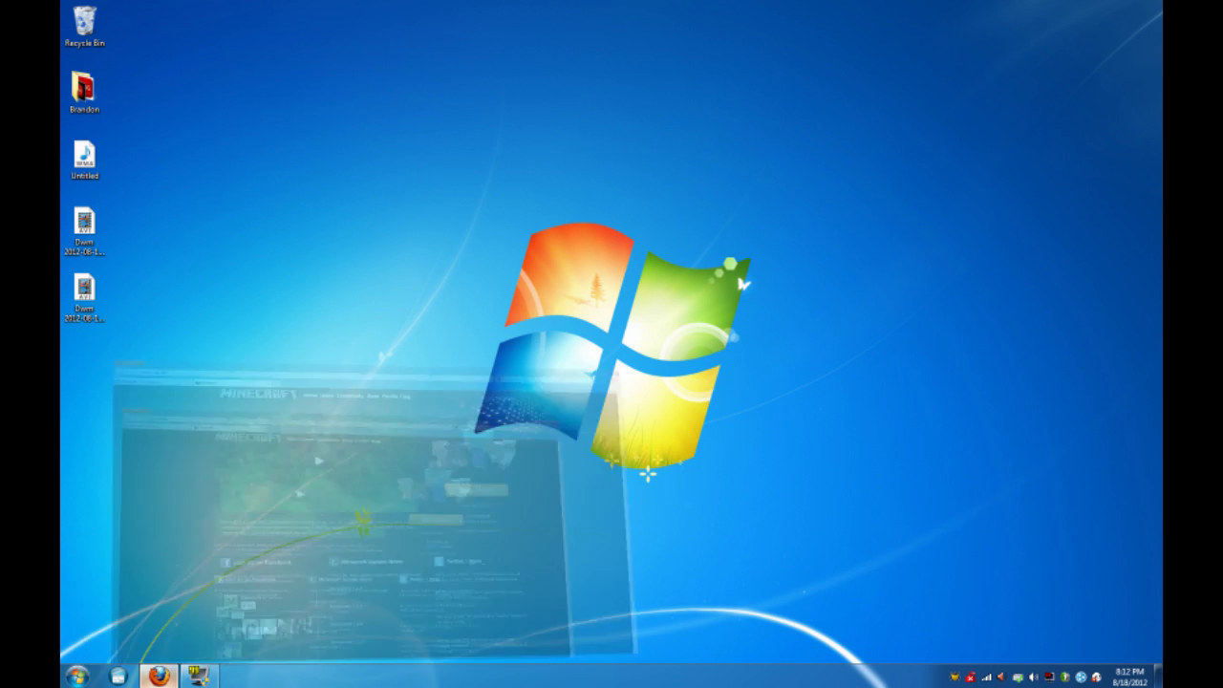
click(142, 47)
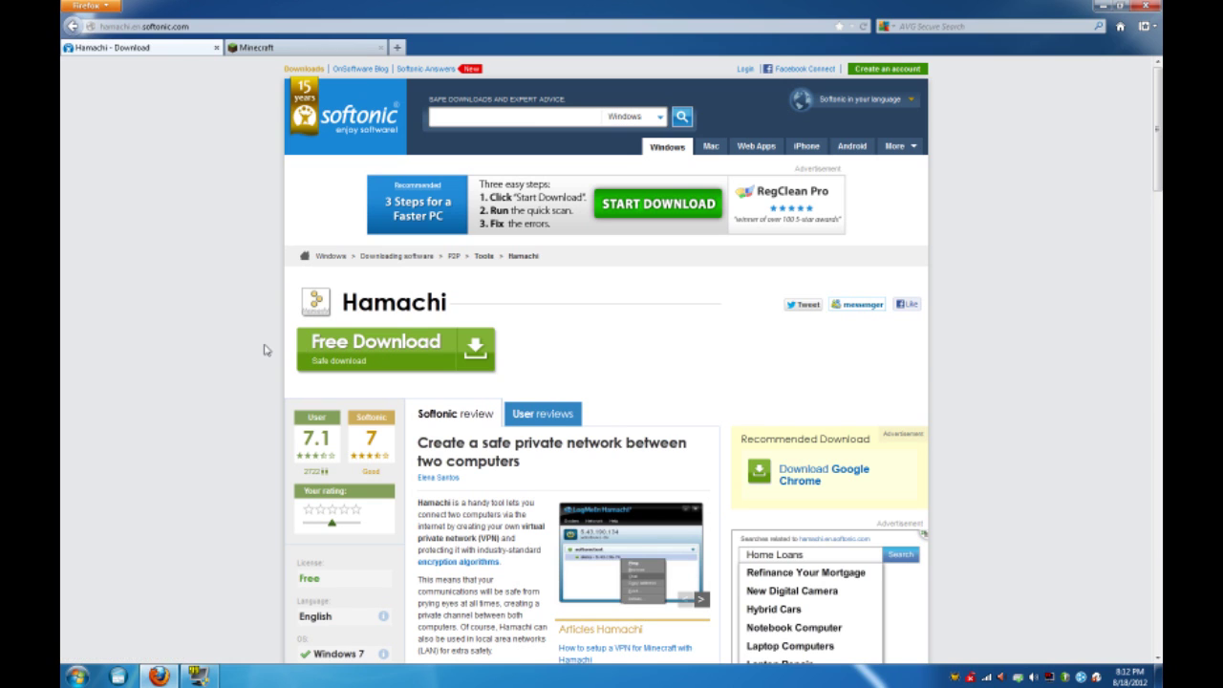
click(1158, 673)
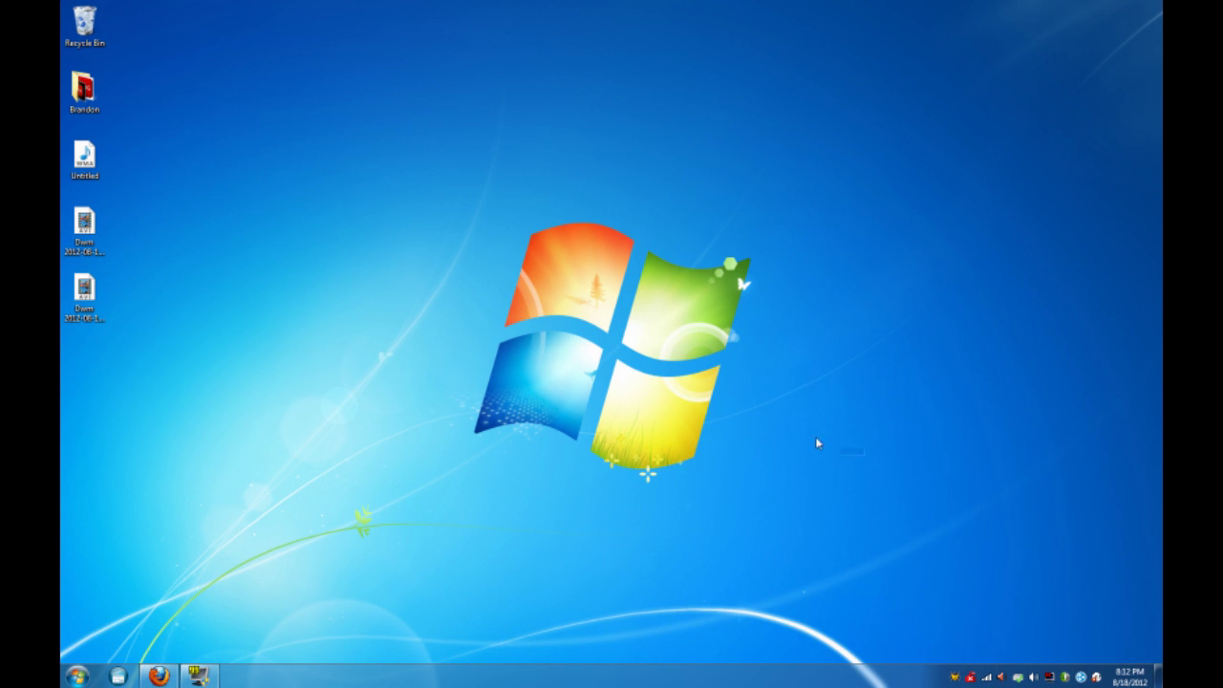
drag(865, 453, 428, 191)
Create a desktop folder named Server and place it in the left icon column.
right_click(489, 256)
mouse_move(578, 411)
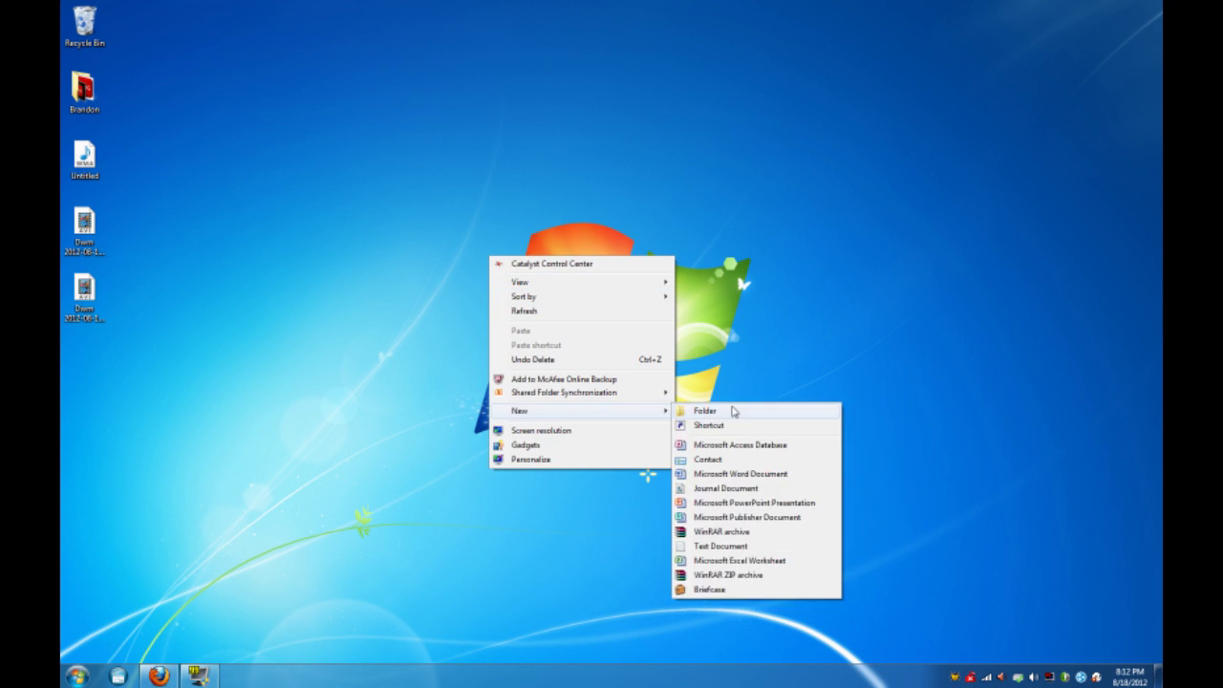
click(733, 410)
text(Se)
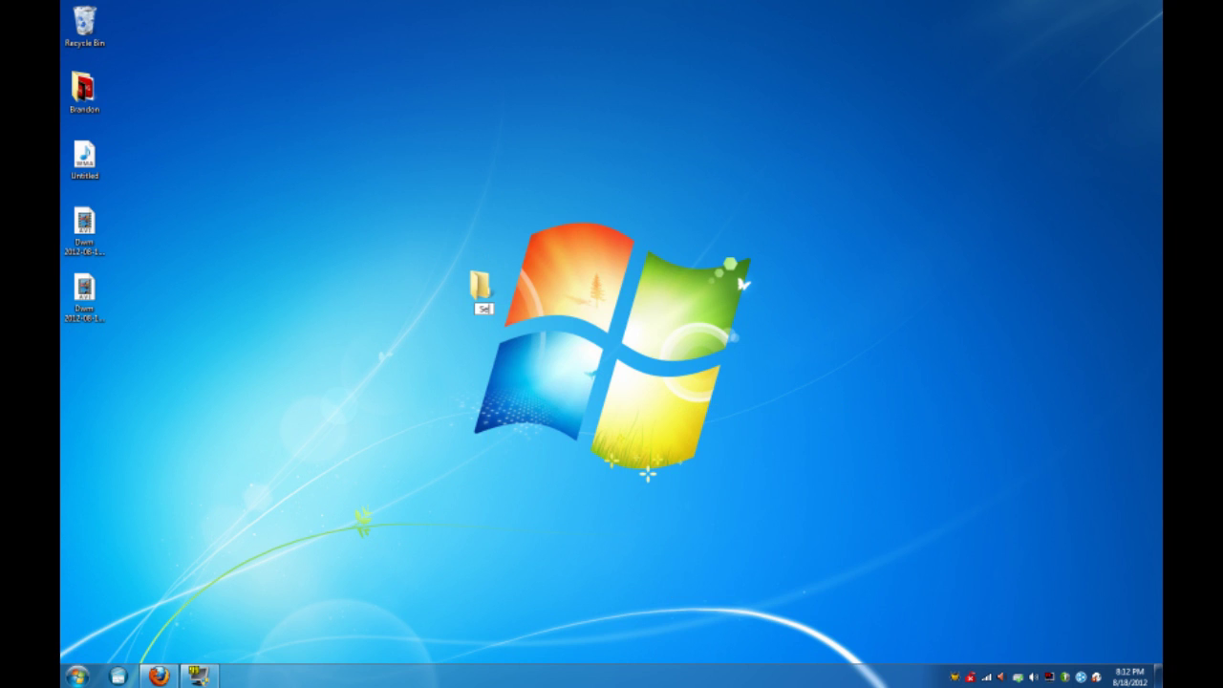
text(ene)
key(Return)
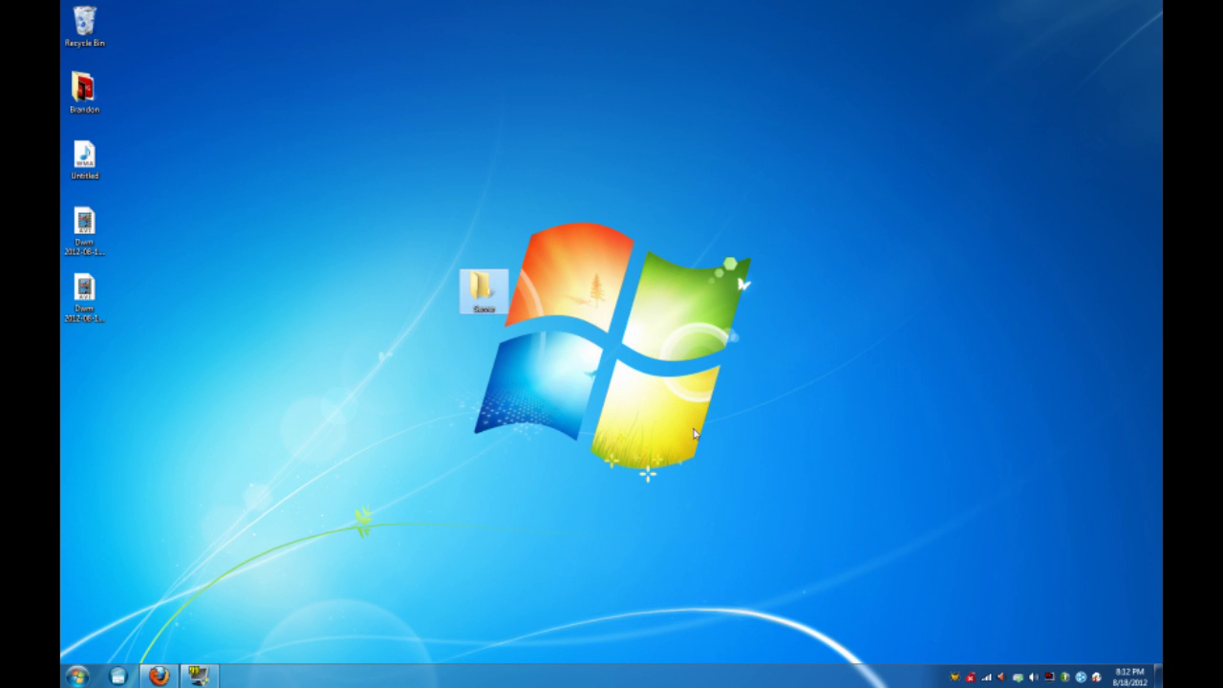
drag(483, 290, 148, 387)
mouse_move(148, 387)
mouse_down()
mouse_move(275, 407)
mouse_move(81, 351)
mouse_up()
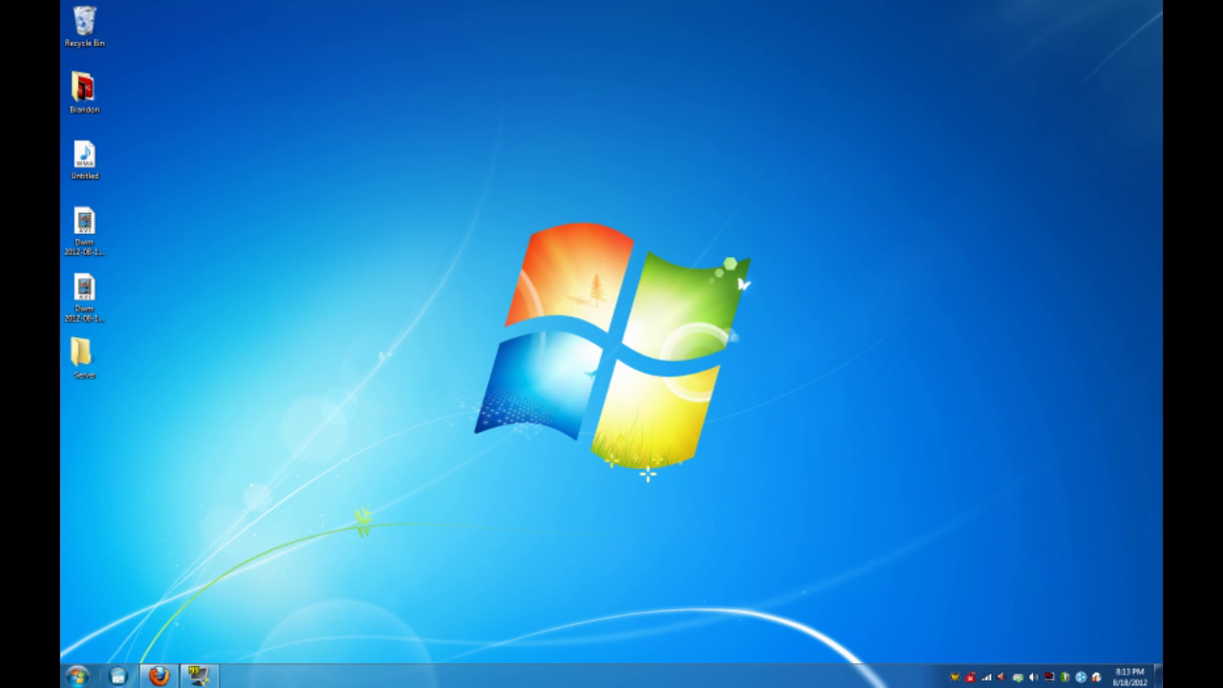
click(155, 675)
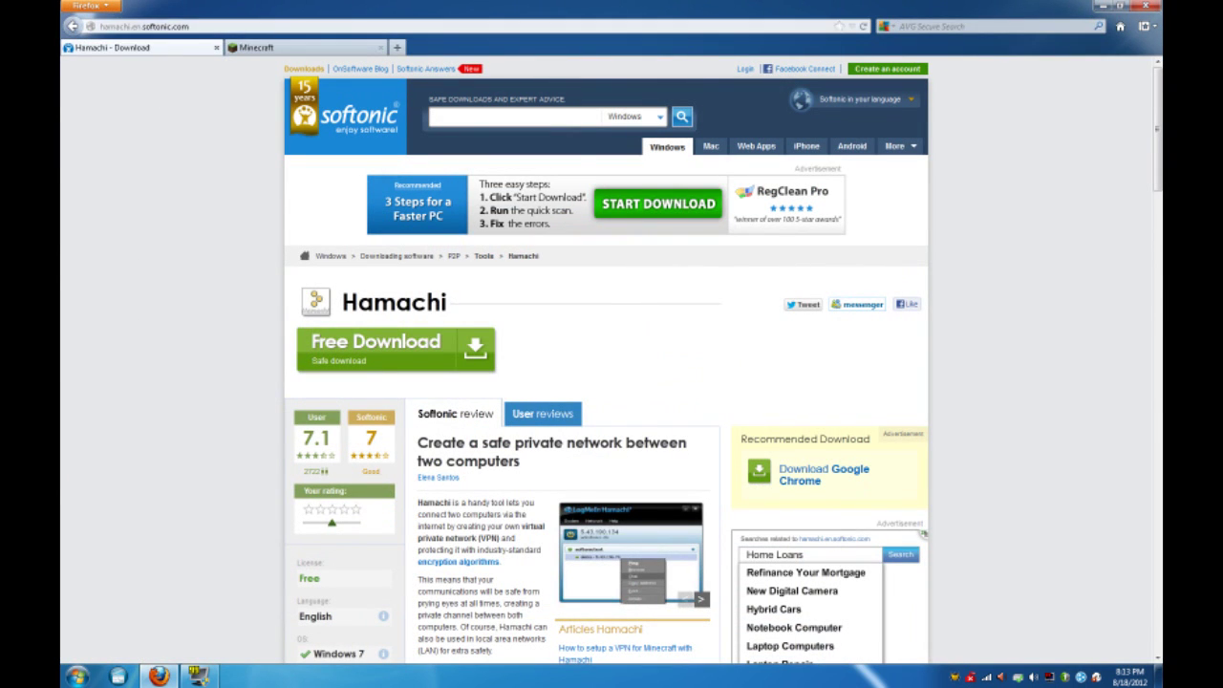
Close the Hamachi page and go to the Minecraft.net download page.
click(216, 48)
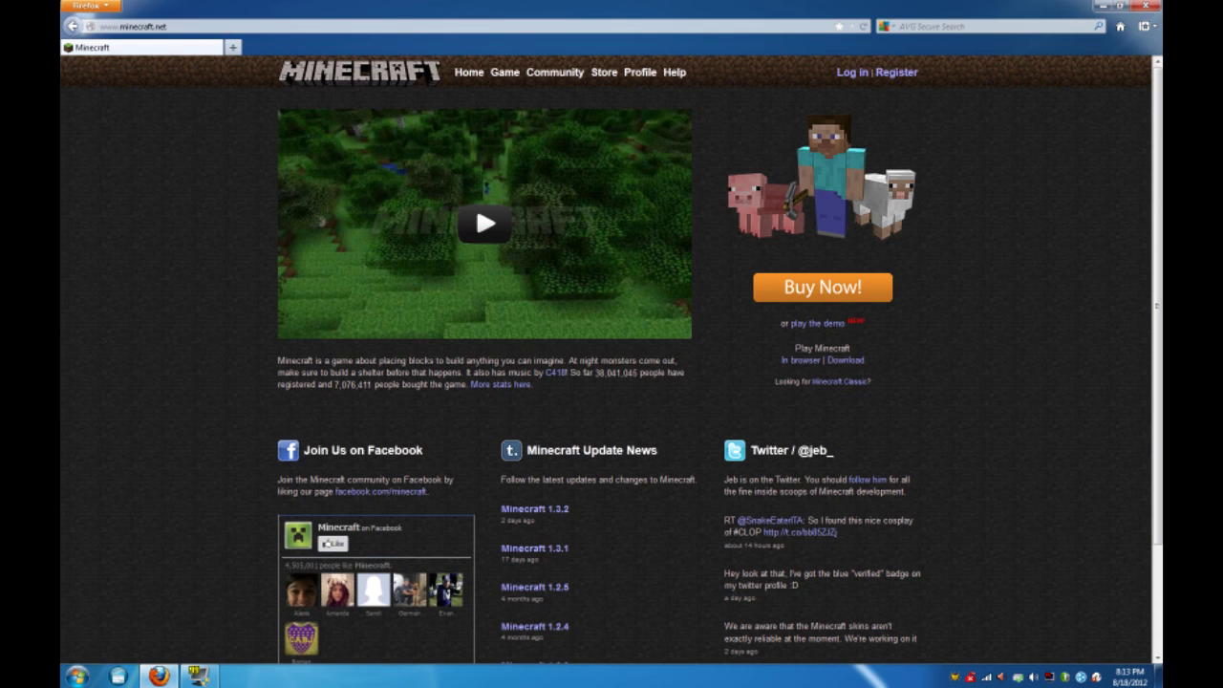
click(858, 361)
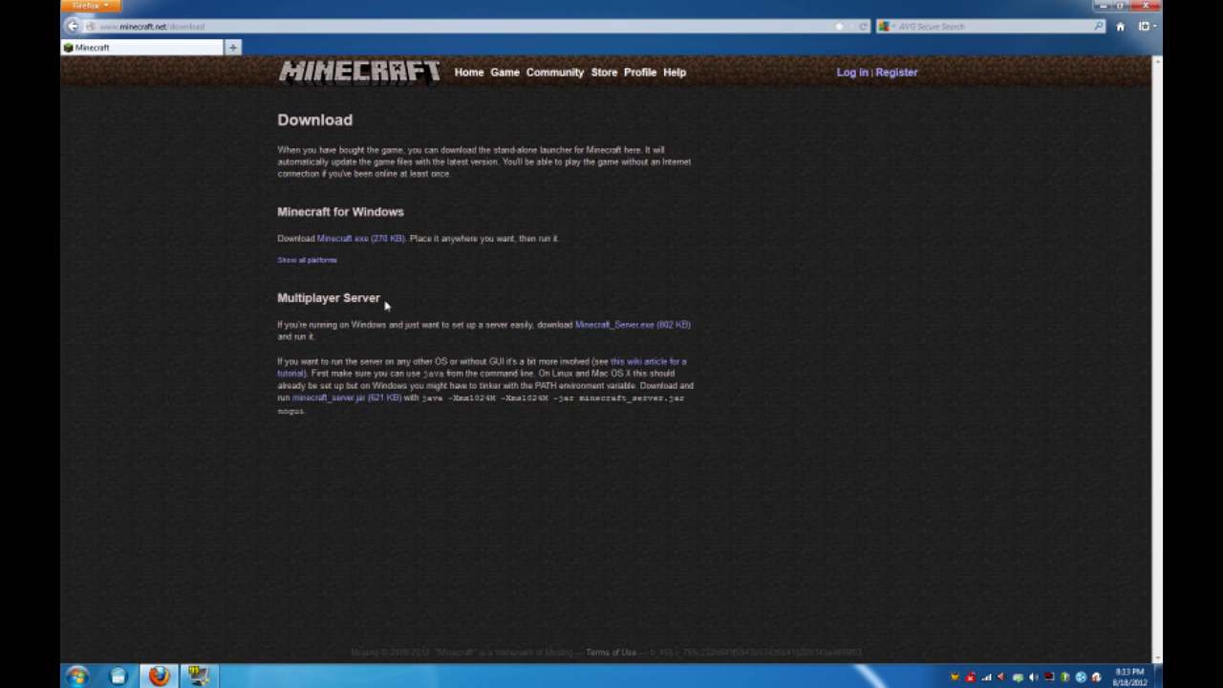
drag(385, 303, 278, 303)
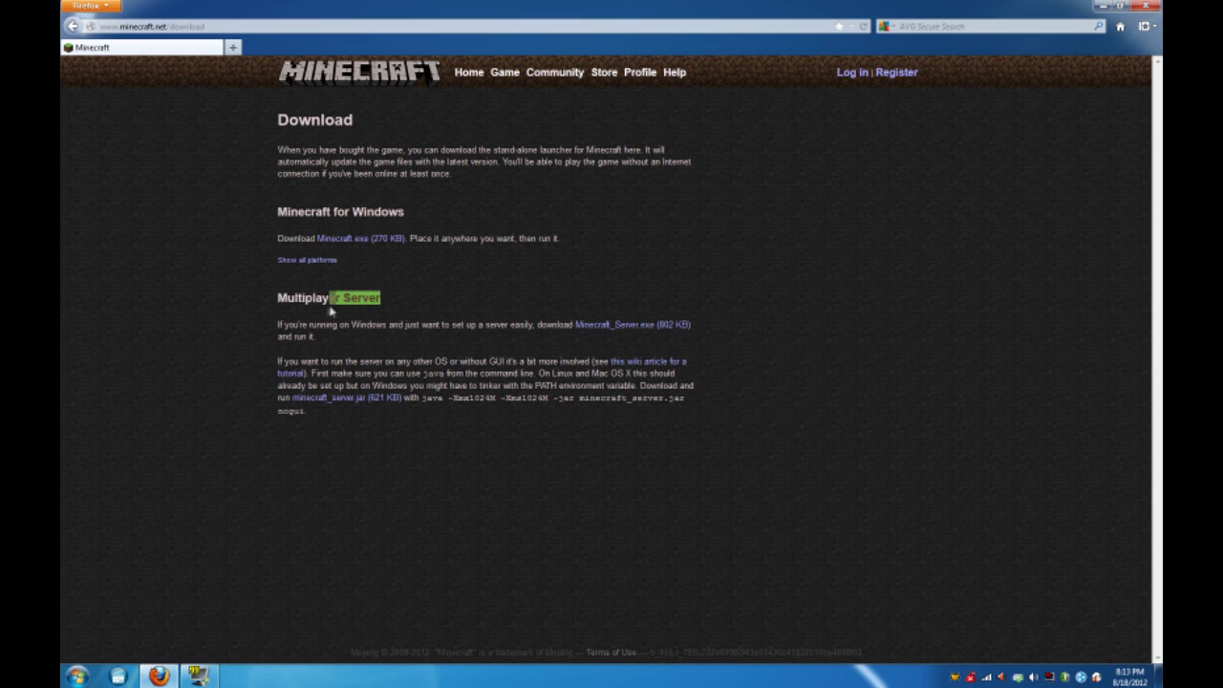
click(267, 292)
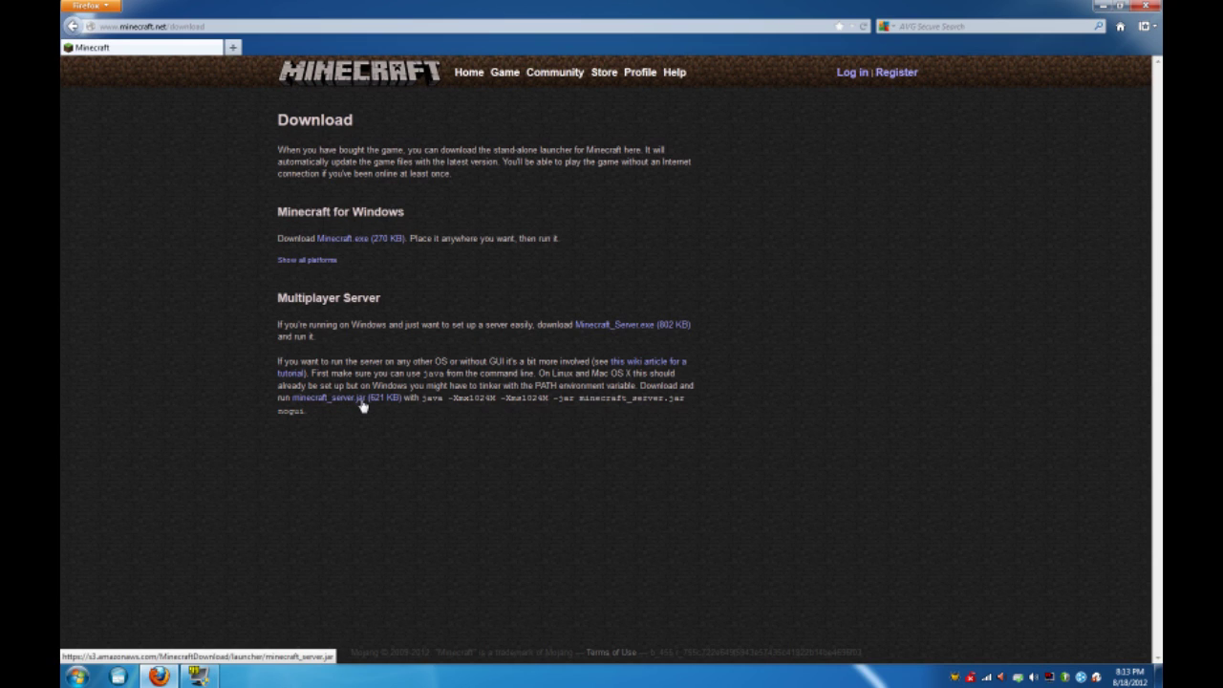
Download and save Minecraft_Server.exe, then show the desktop.
click(657, 326)
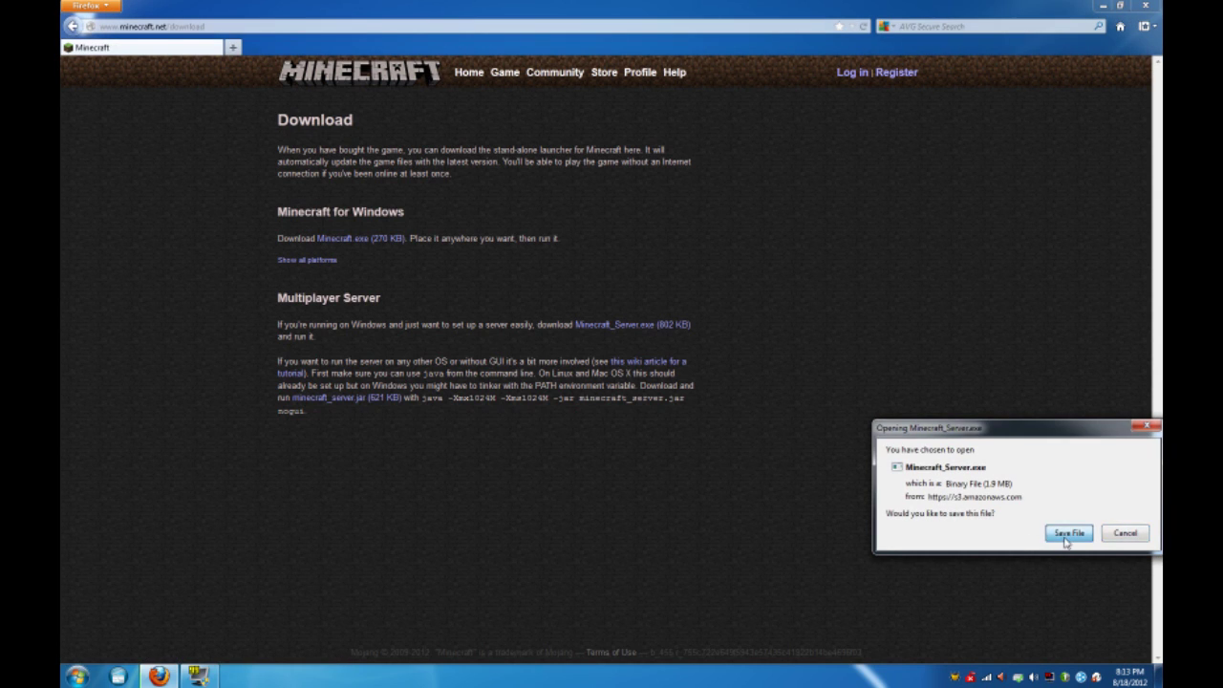
click(1067, 534)
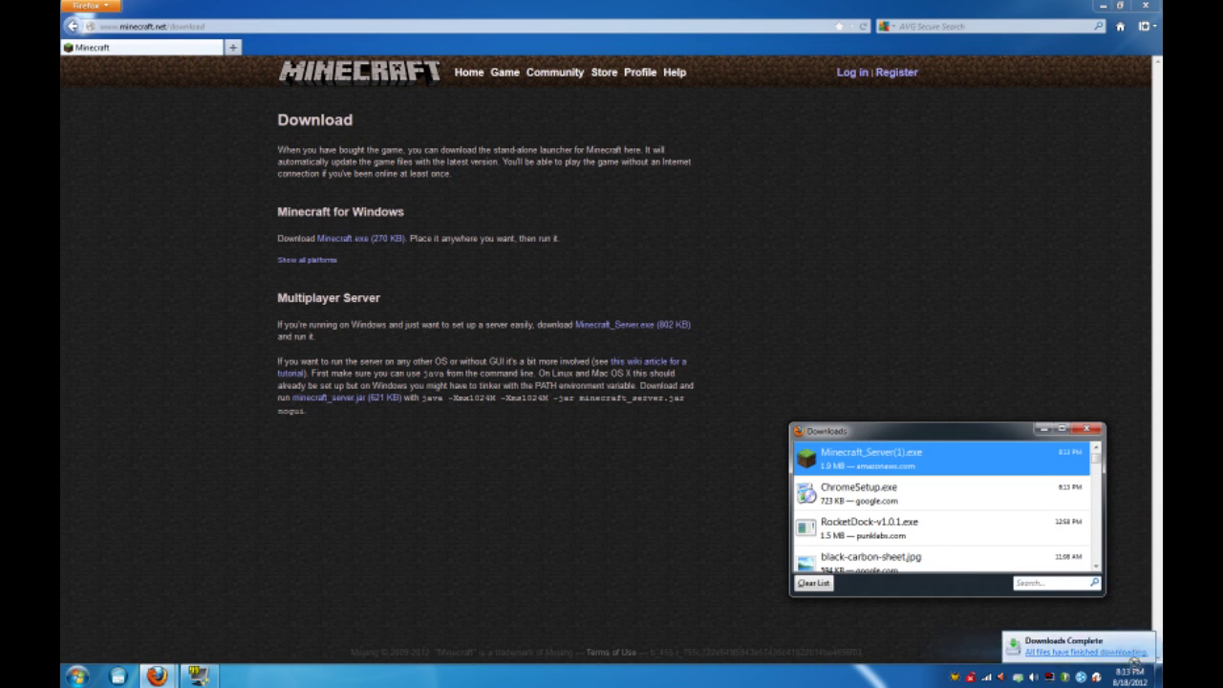
click(1158, 677)
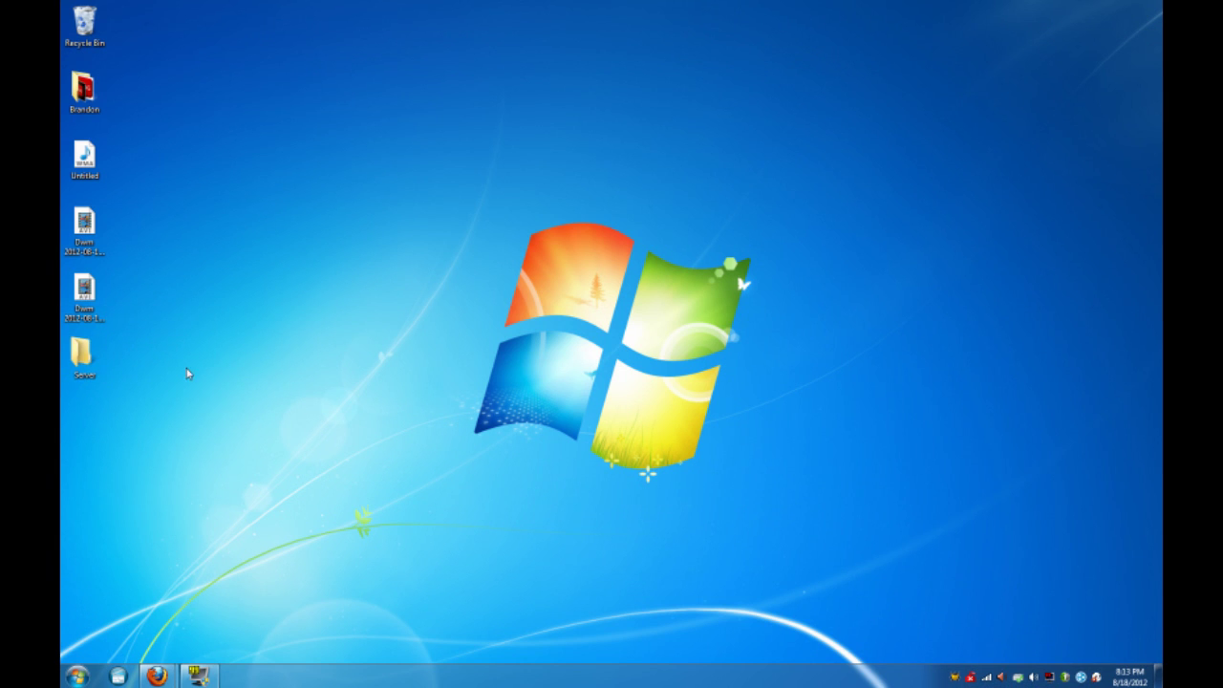
Open the Server folder and run Minecraft_Server(1), accepting the security warning.
double_click(82, 360)
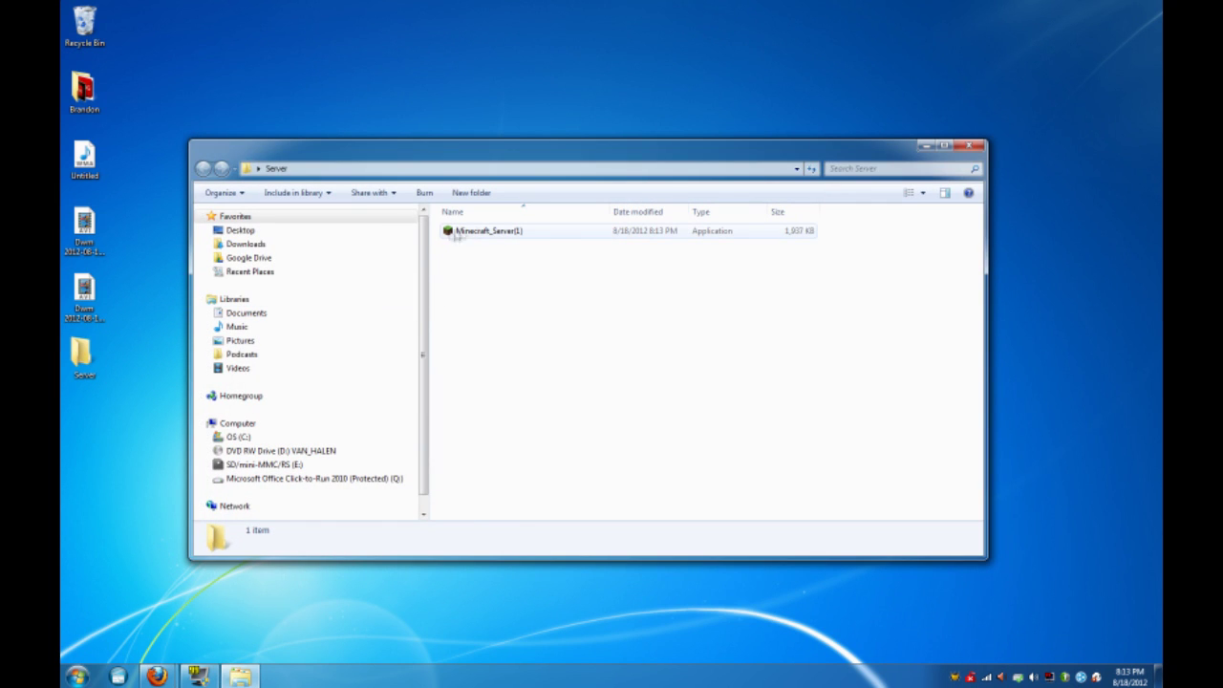
double_click(465, 239)
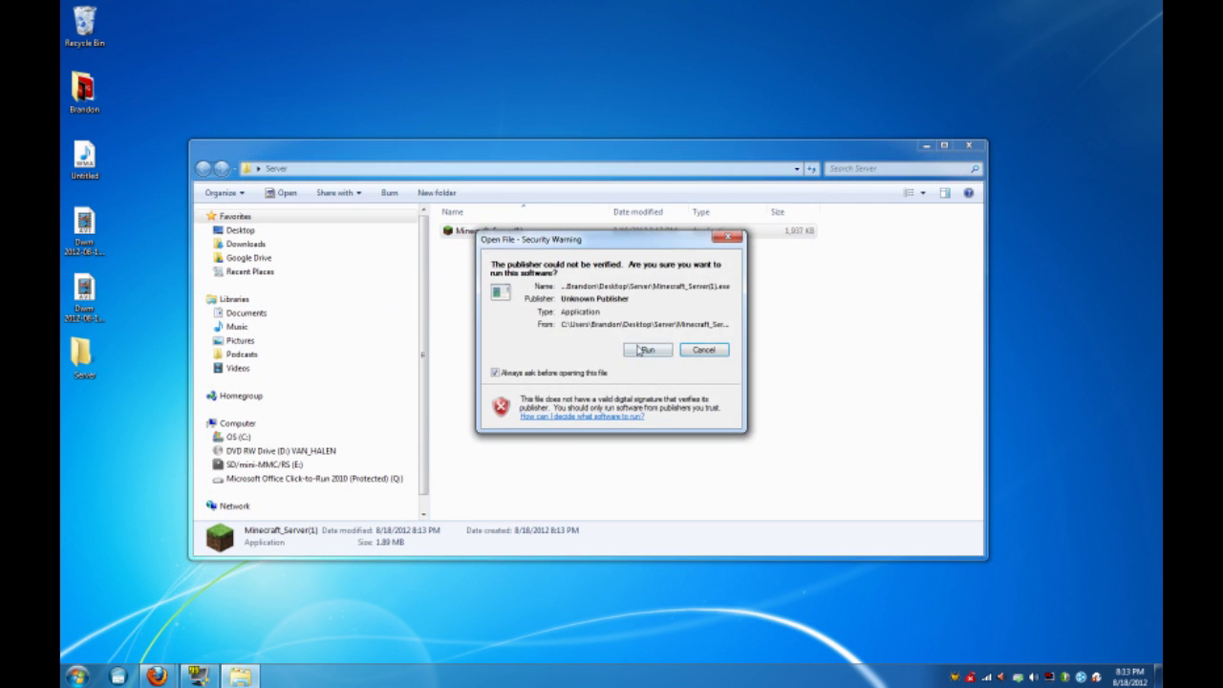
click(639, 351)
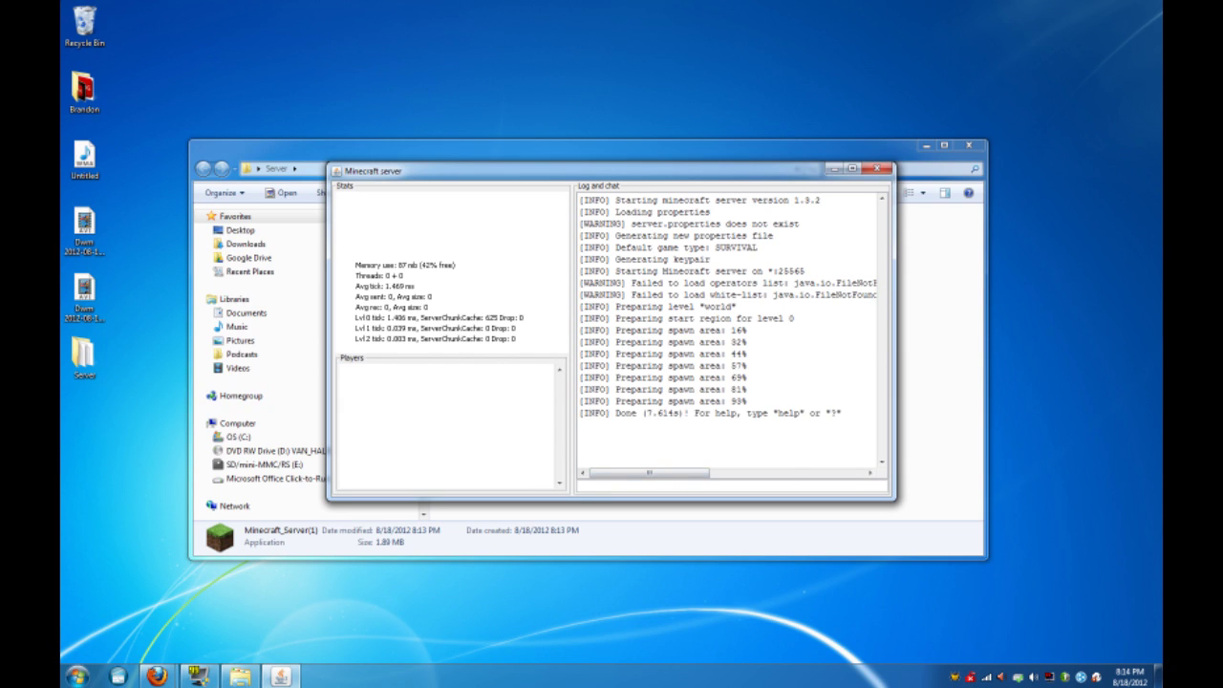
Stop the server with the 'stop' console command and clear the folder selection.
text(sto)
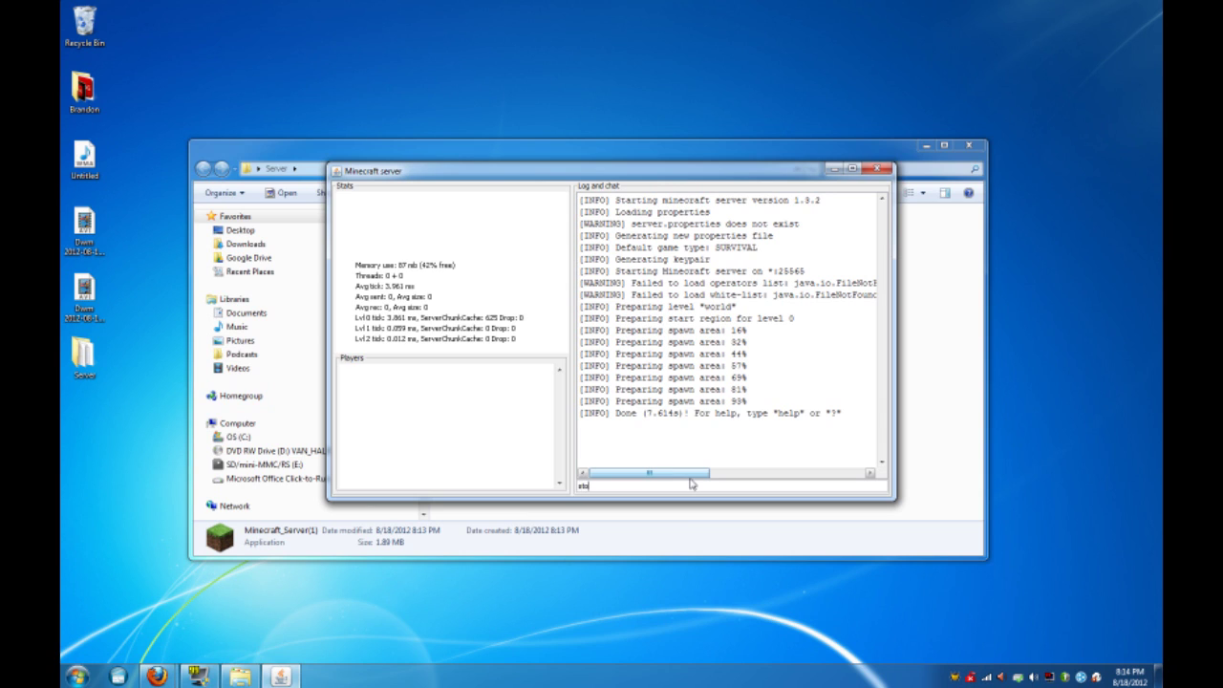
text(p)
key(Return)
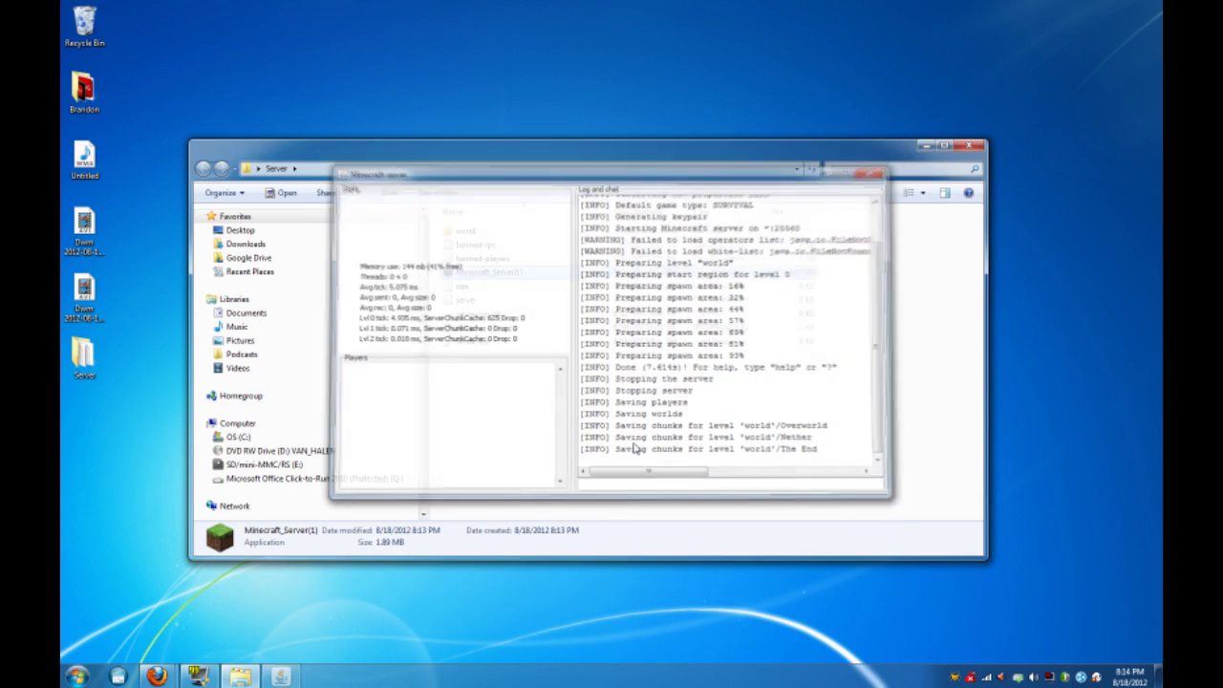
click(550, 417)
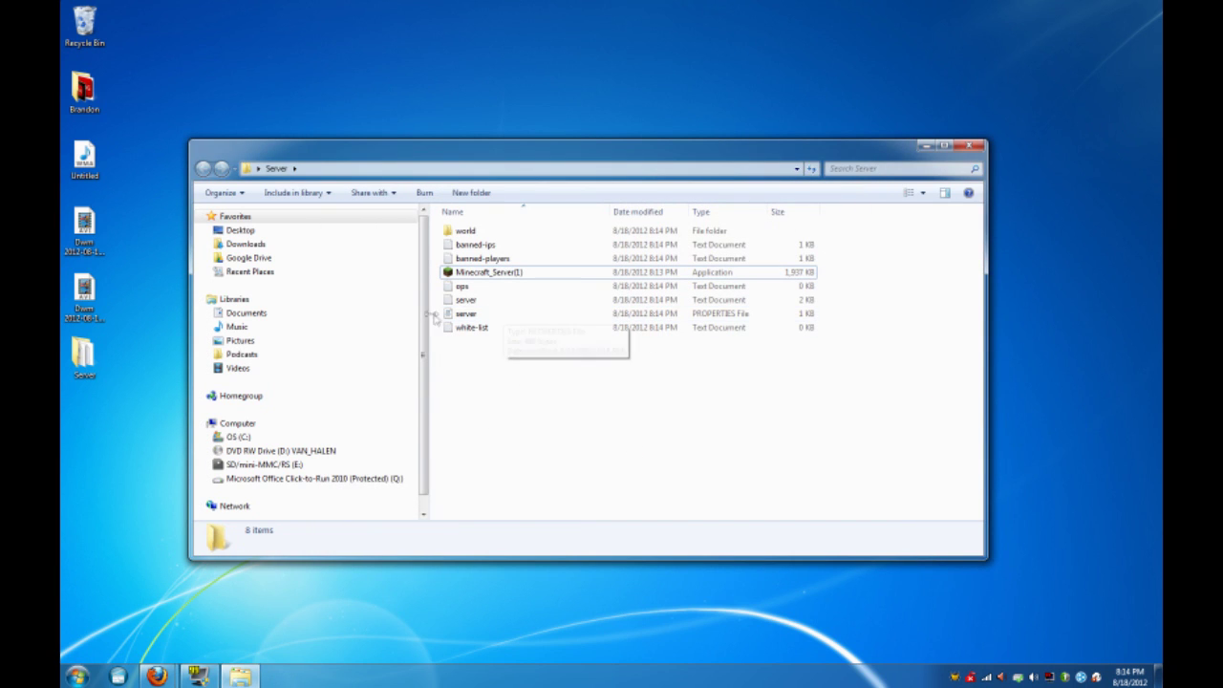
Open server.properties from the Server folder in WordPad.
double_click(638, 320)
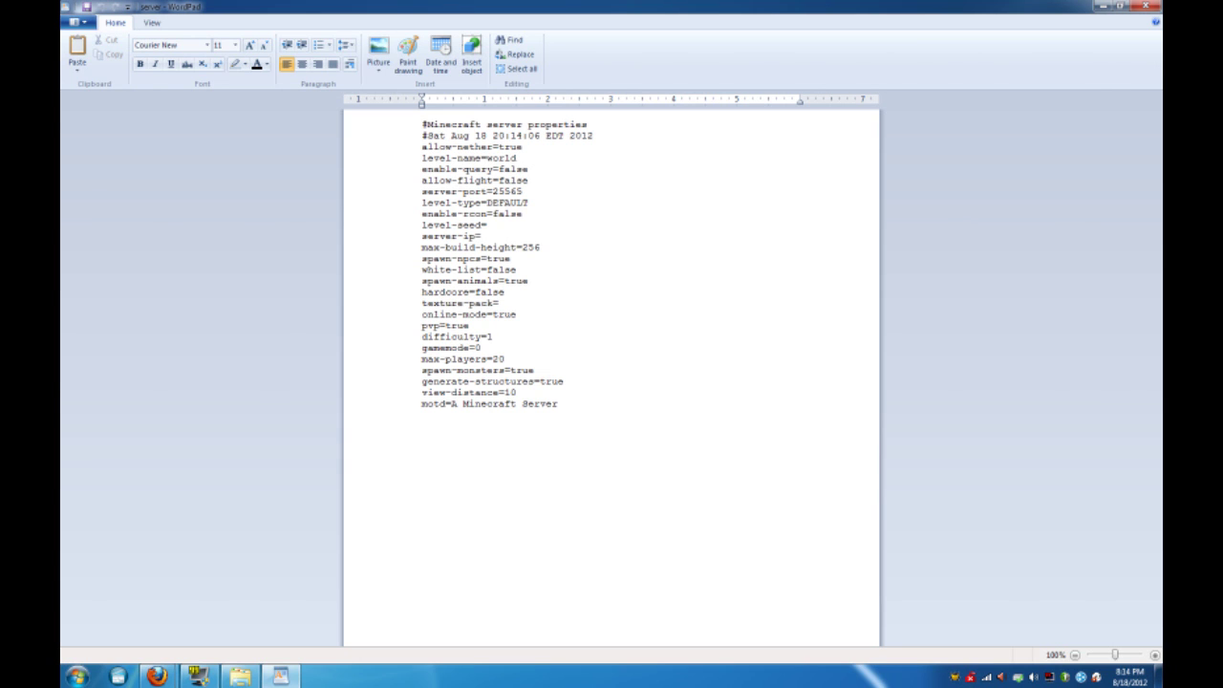
Search the Start menu for 'hamachi' and launch LogMeIn Hamachi.
click(69, 675)
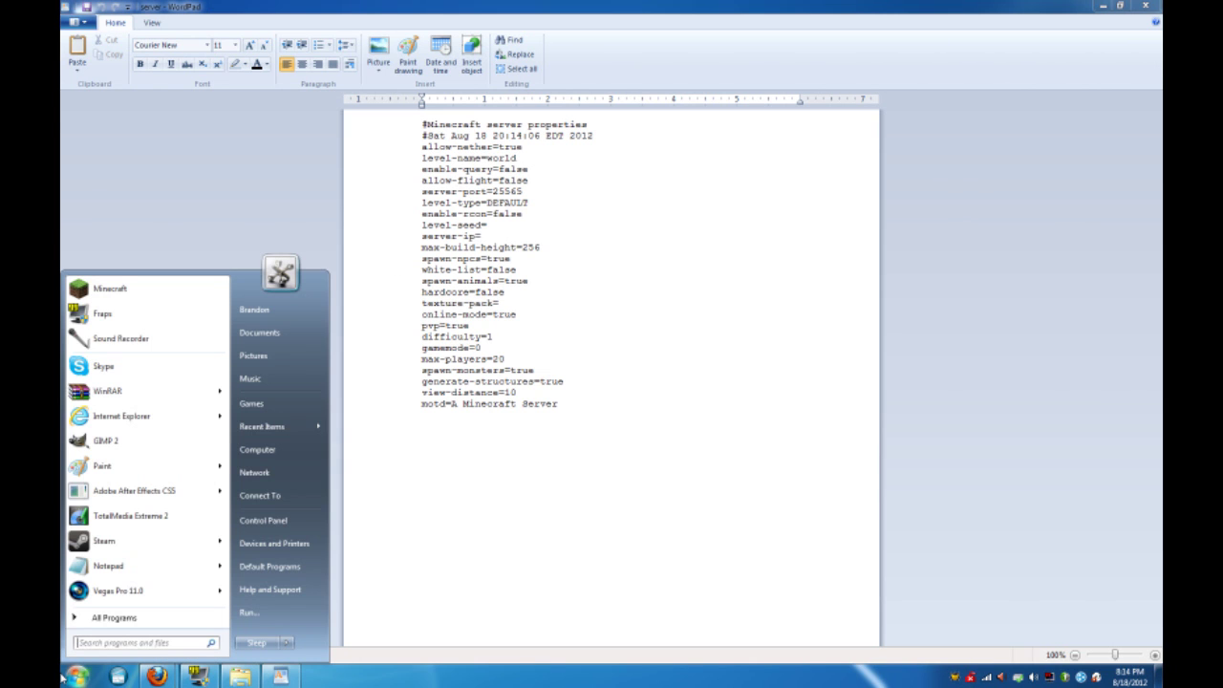
text(hamac)
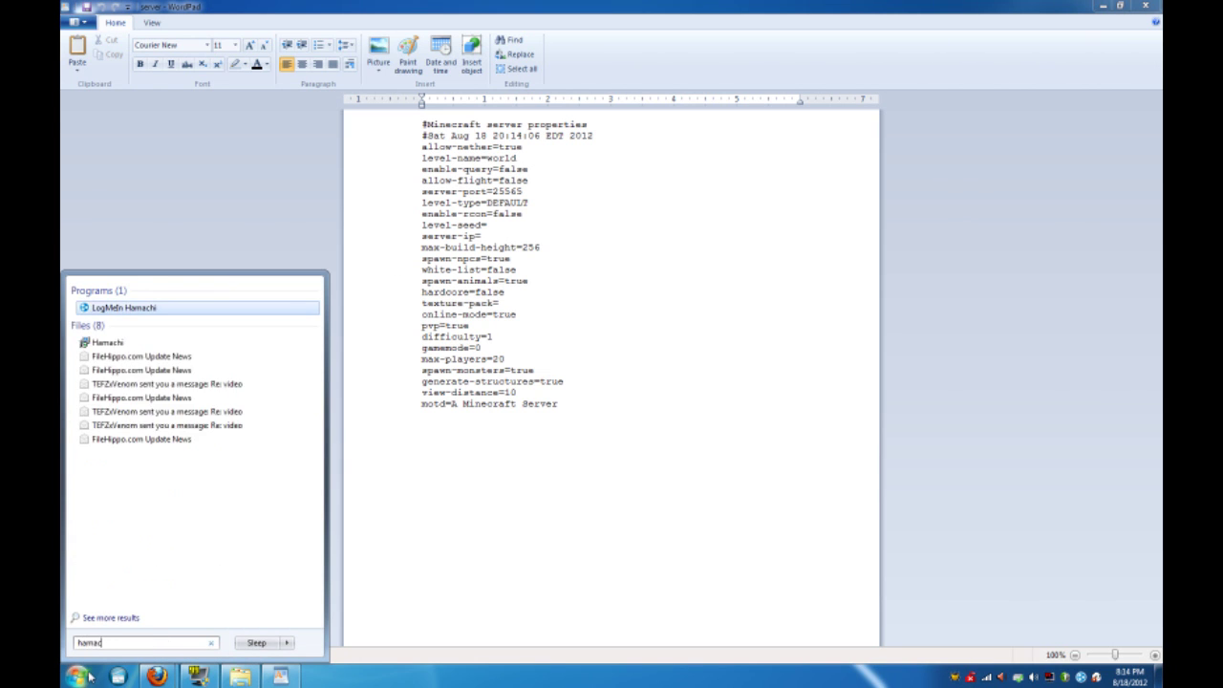
text(hi)
key(Return)
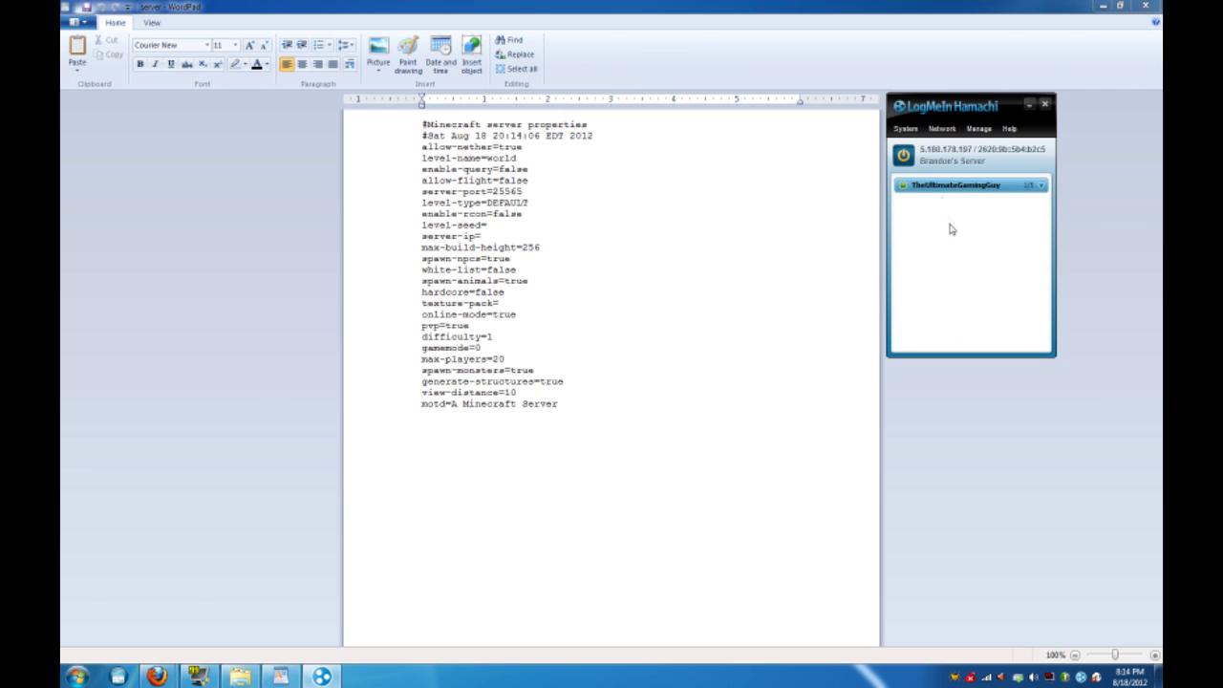
Try creating a new Hamachi network with ID 'TestSer', which turns out to be taken.
click(941, 131)
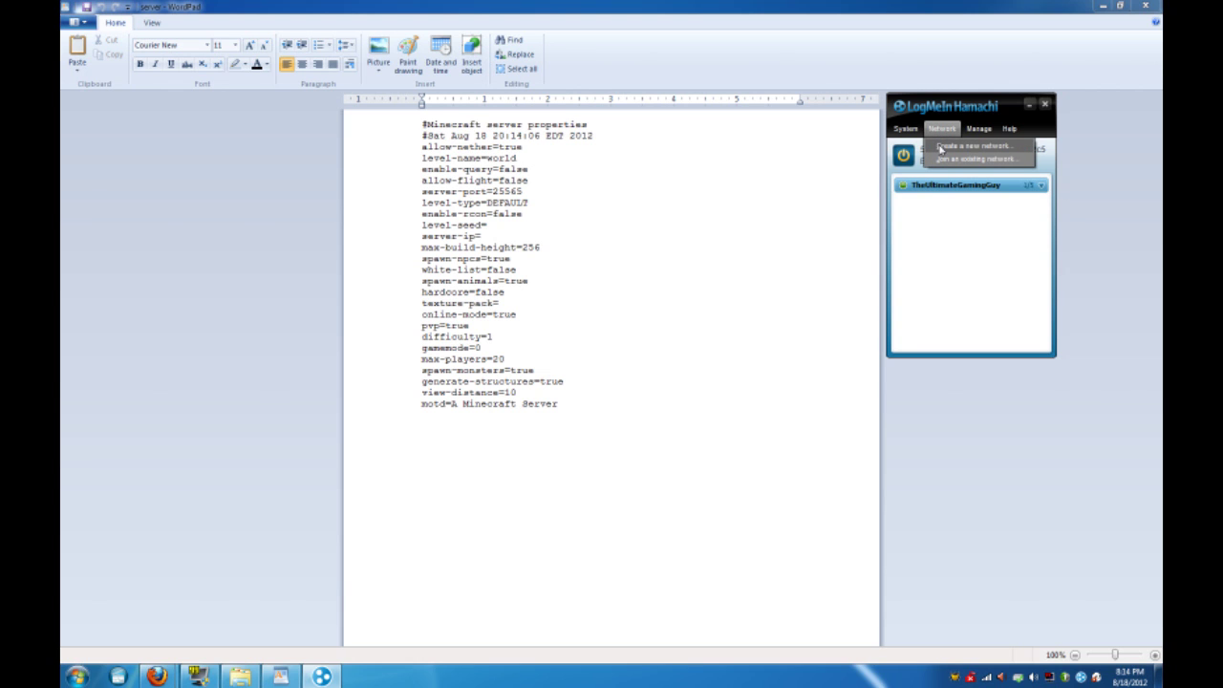
click(941, 148)
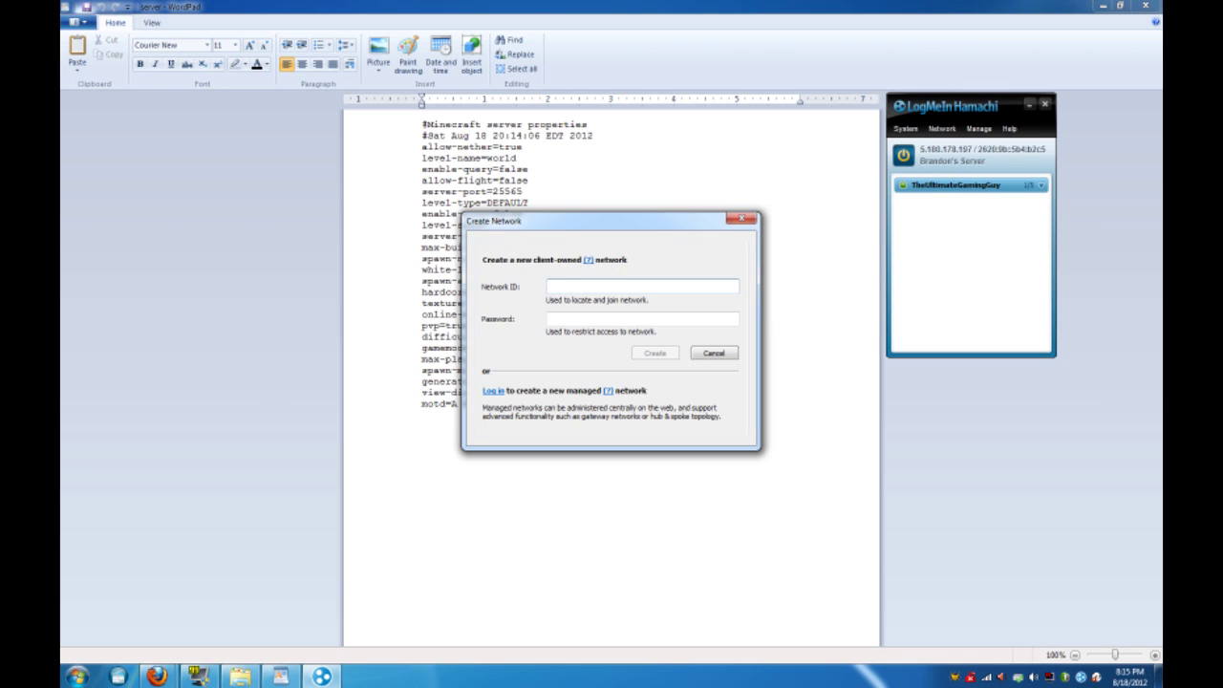
text(TestS)
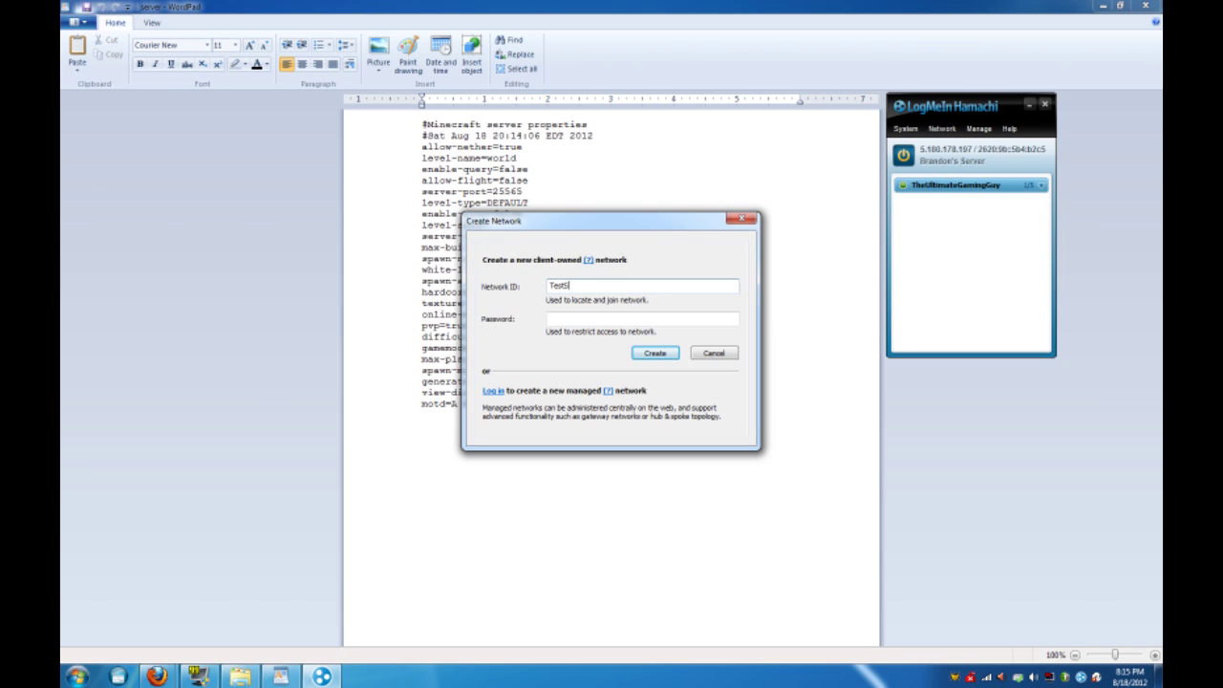
text(erver)
key(Tab)
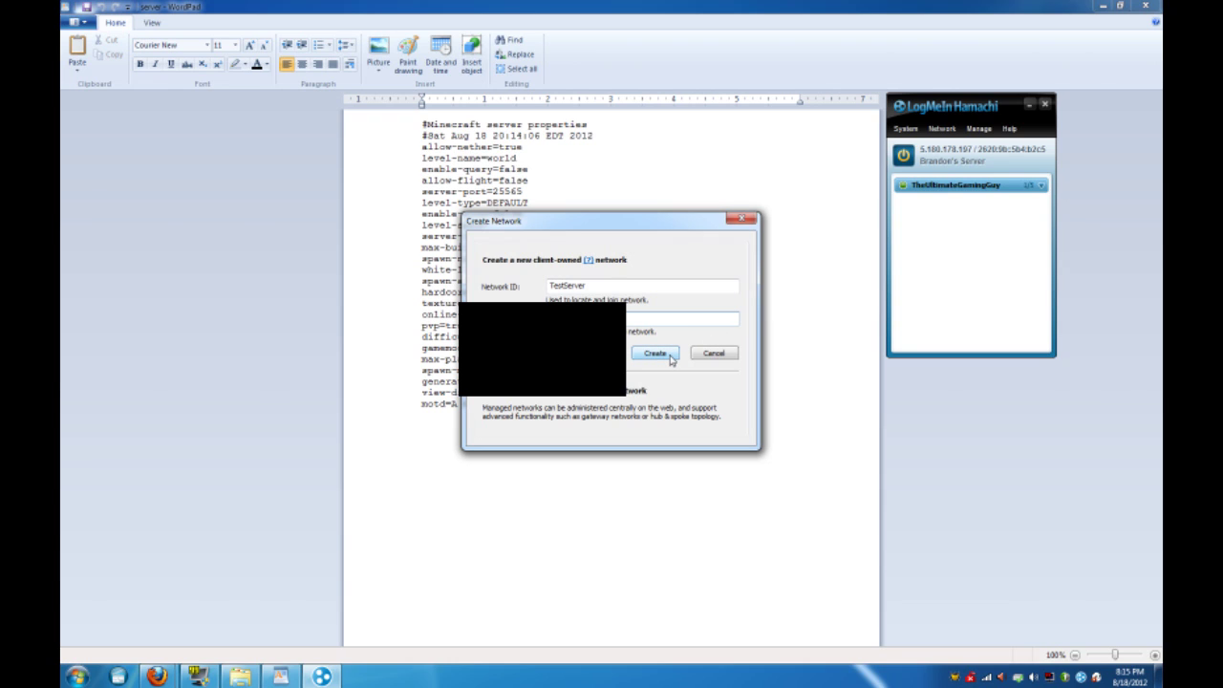
click(656, 354)
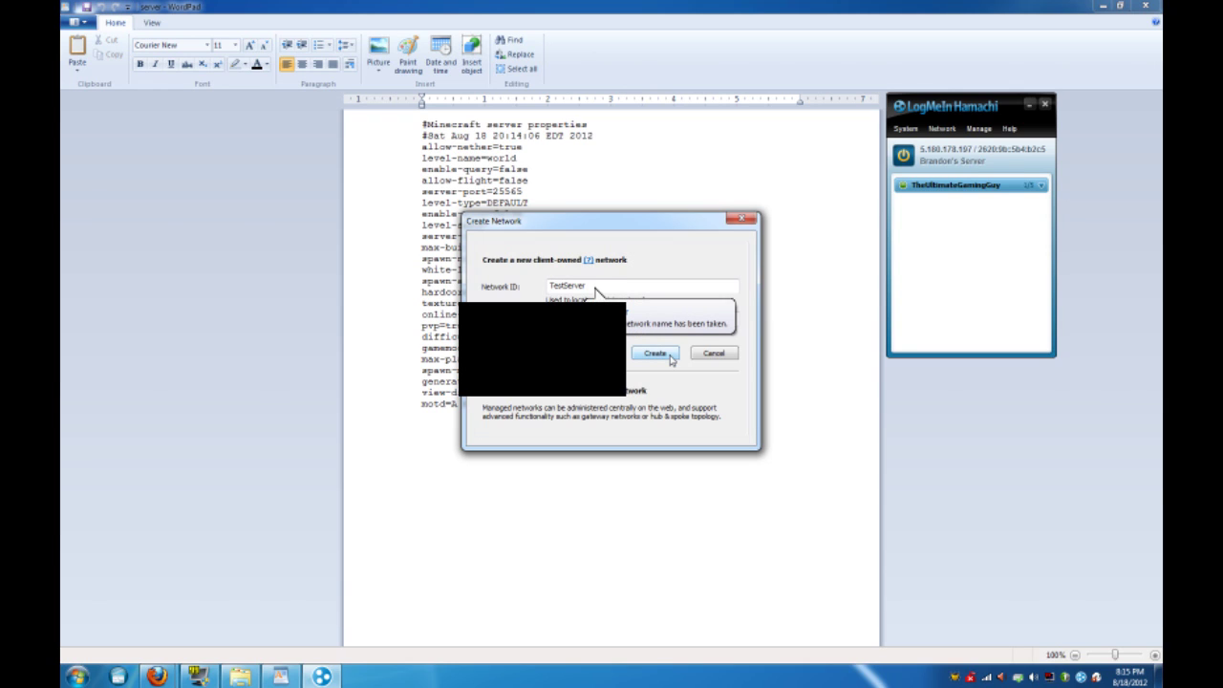
Replace the ID with 'TUGGserverForReal', create that network, and select it.
double_click(594, 290)
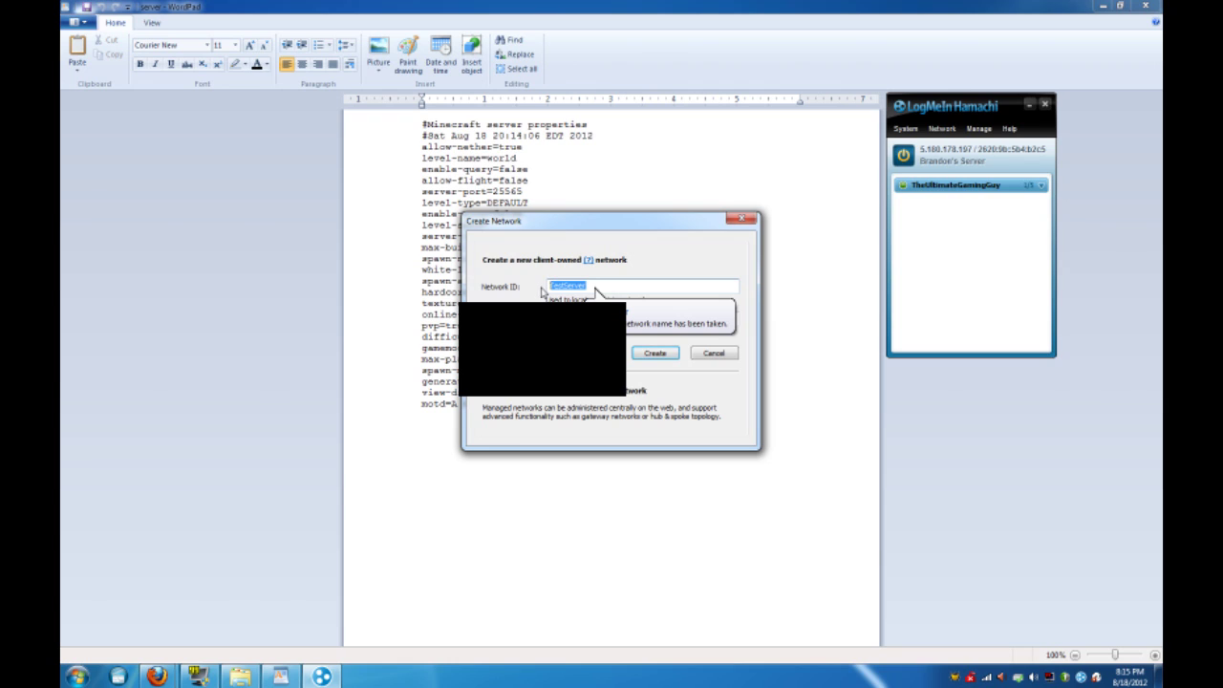
key(BackSpace)
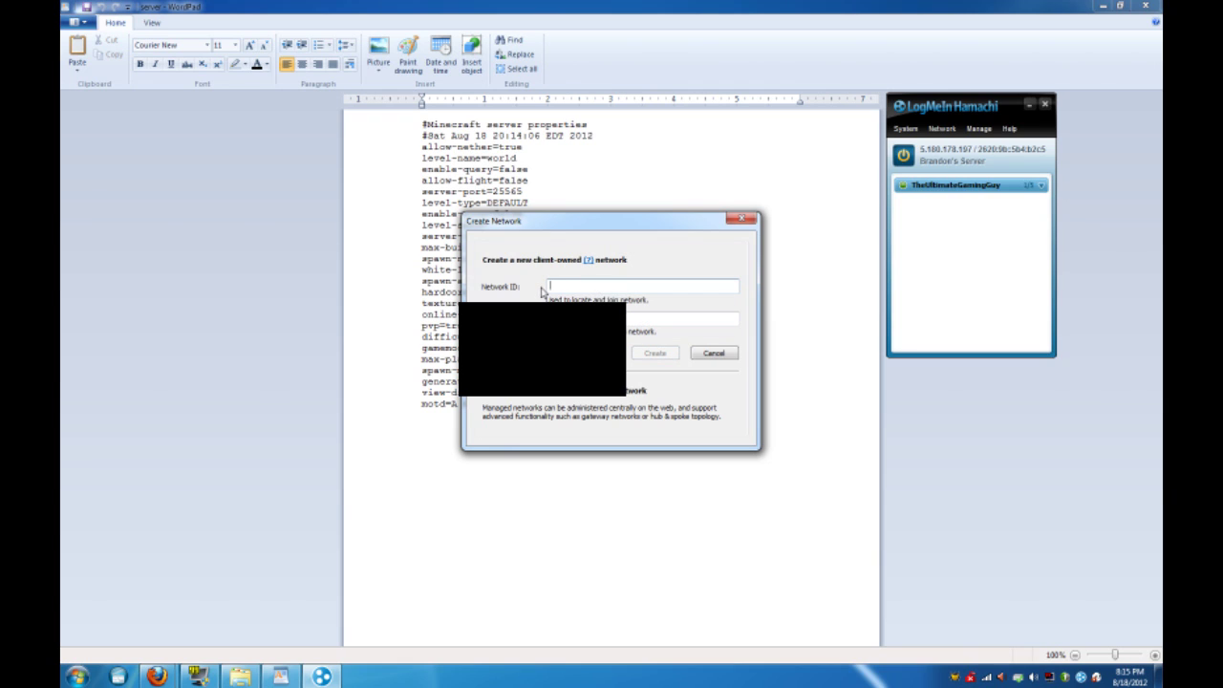
text(T)
text(UGGserverForReal)
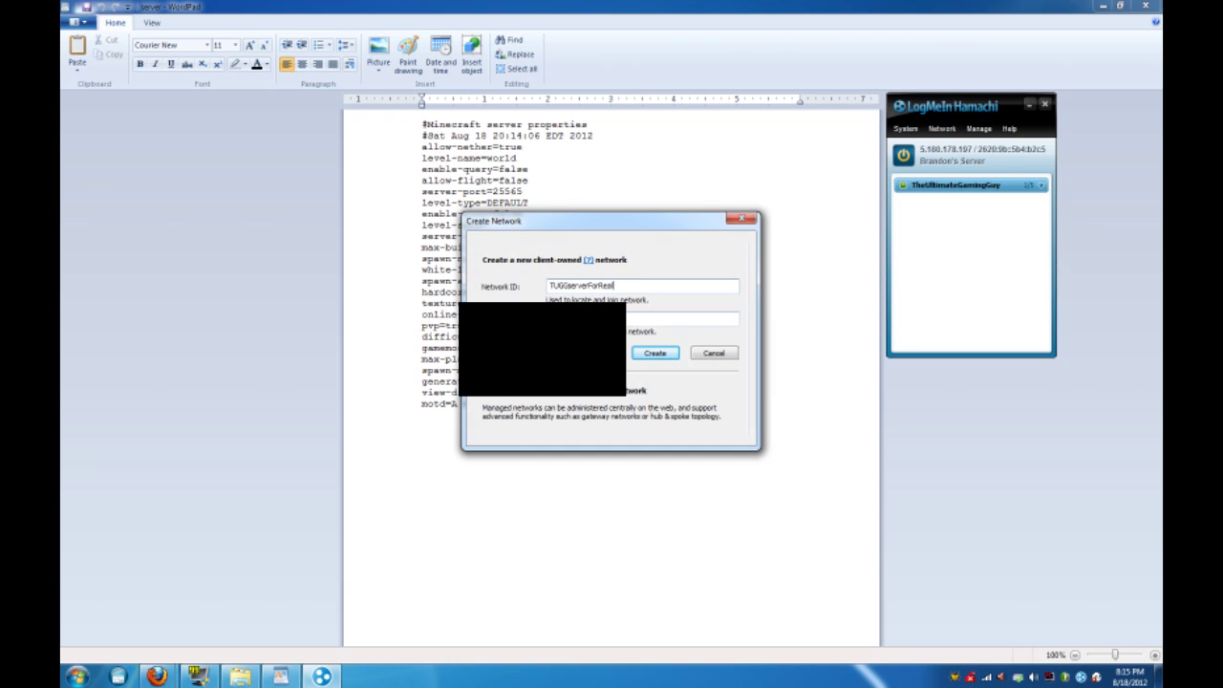
click(661, 353)
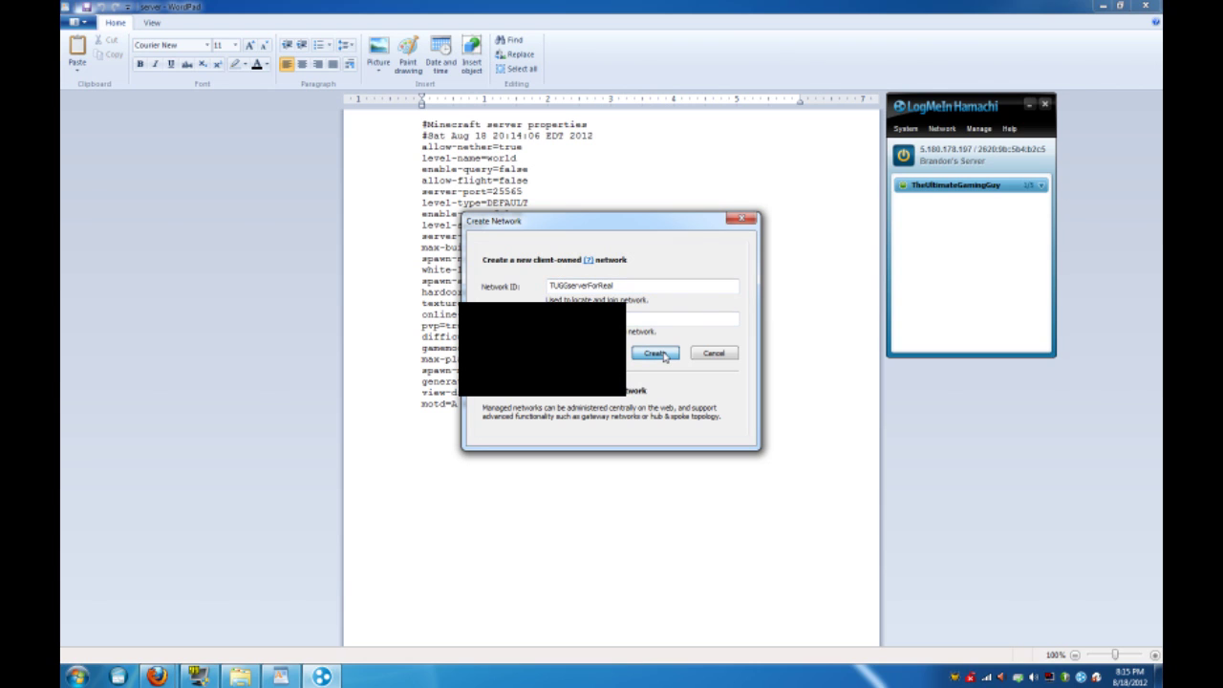
click(978, 202)
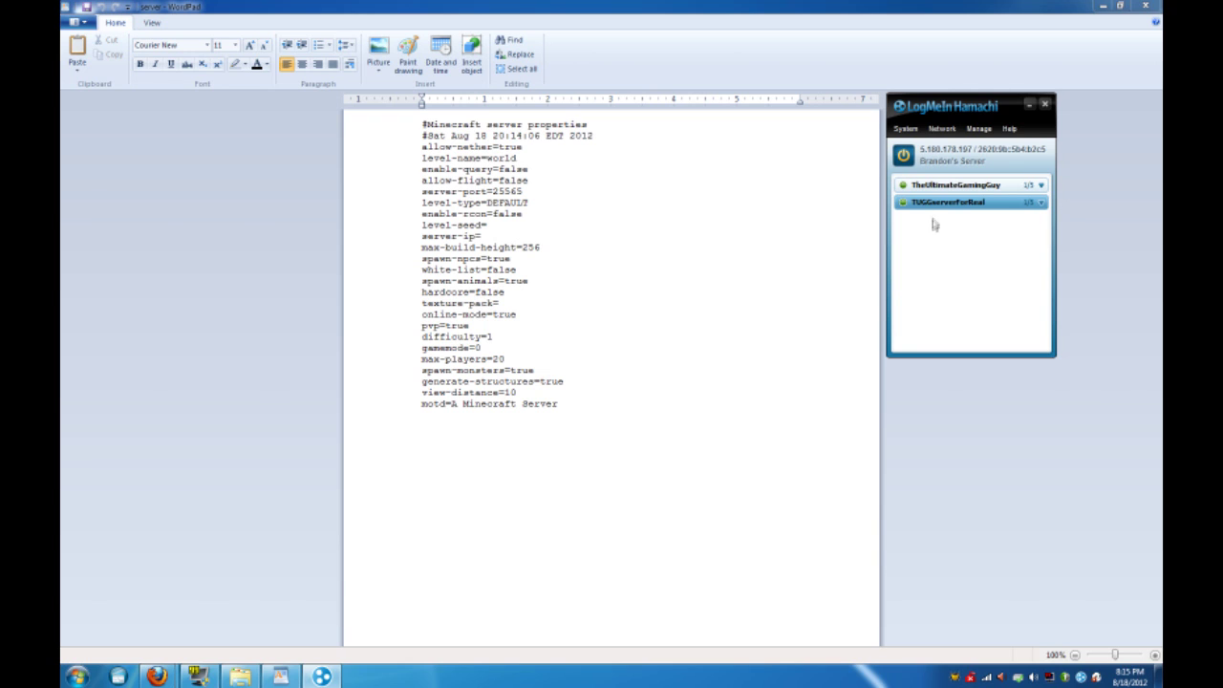
right_click(936, 154)
Shift the Hamachi window slightly left and minimize it to reveal WordPad.
drag(963, 109, 926, 113)
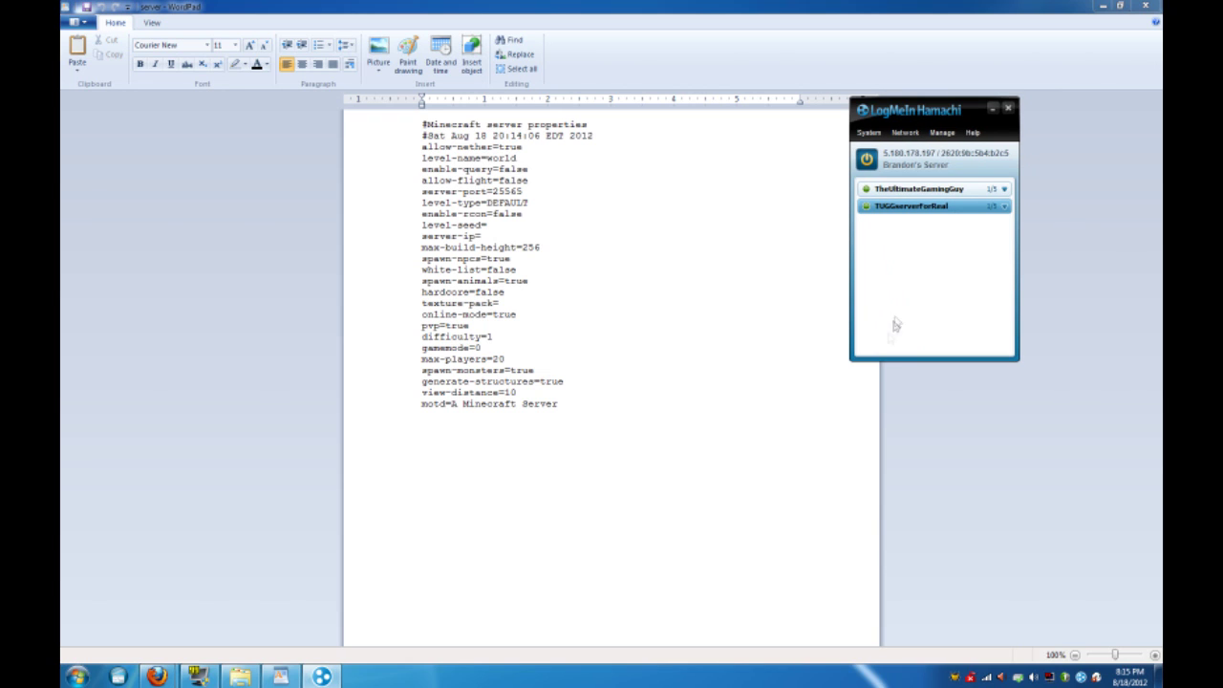
click(995, 111)
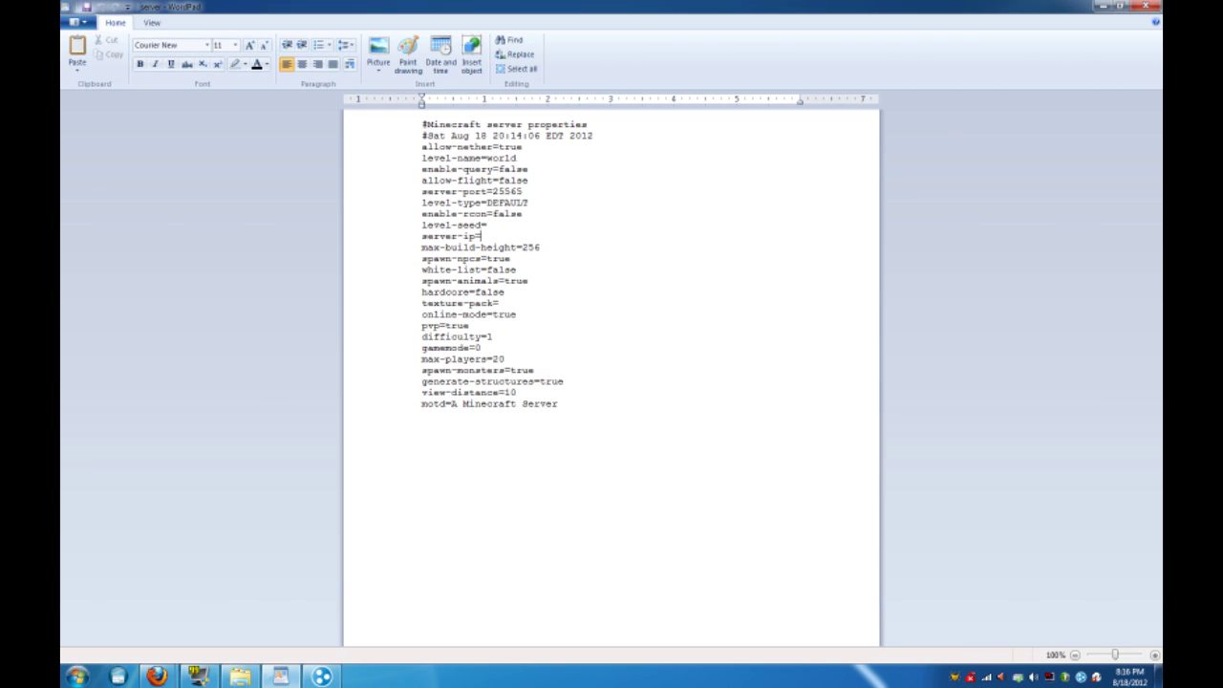
Paste the Hamachi address 5.180.178.197 after server-ip= in server.properties.
text(5.180.178.197)
click(73, 25)
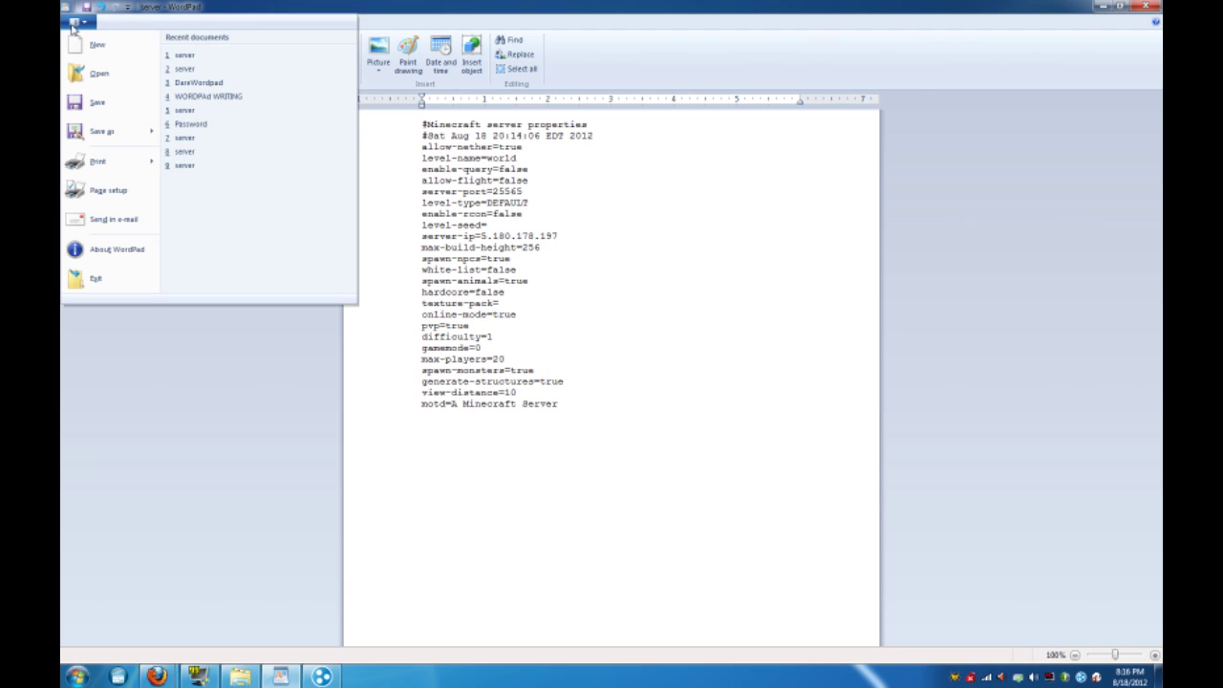
Save server.properties and close WordPad.
click(97, 103)
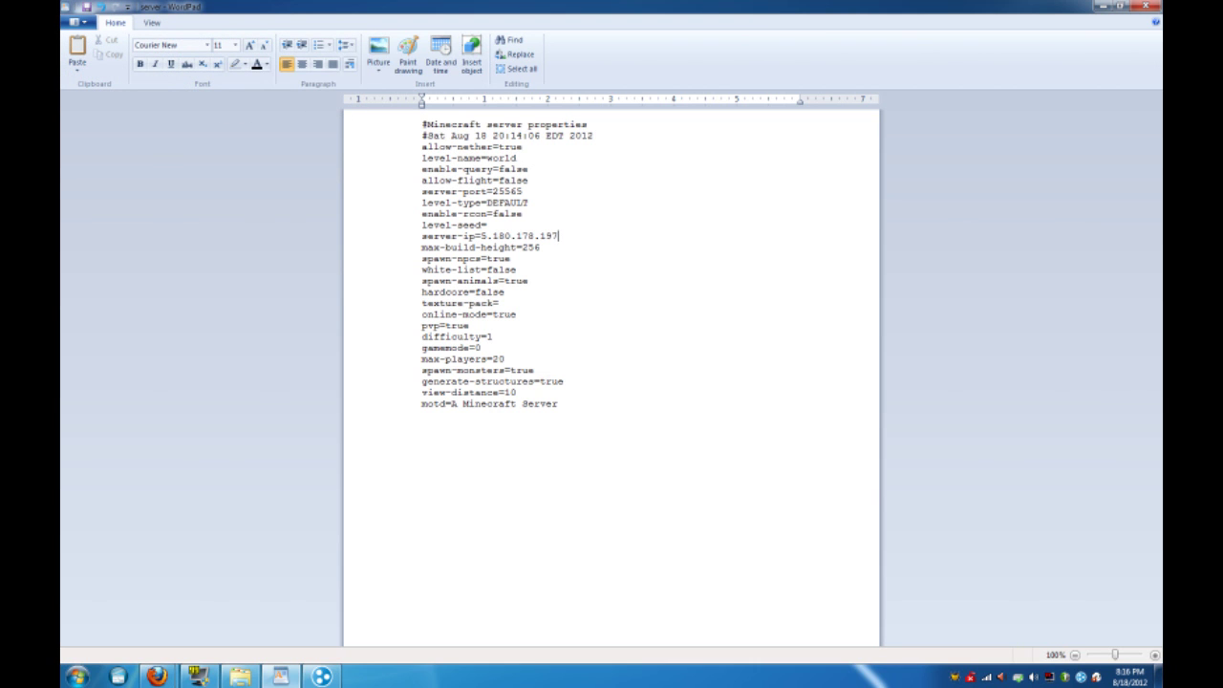
click(1154, 6)
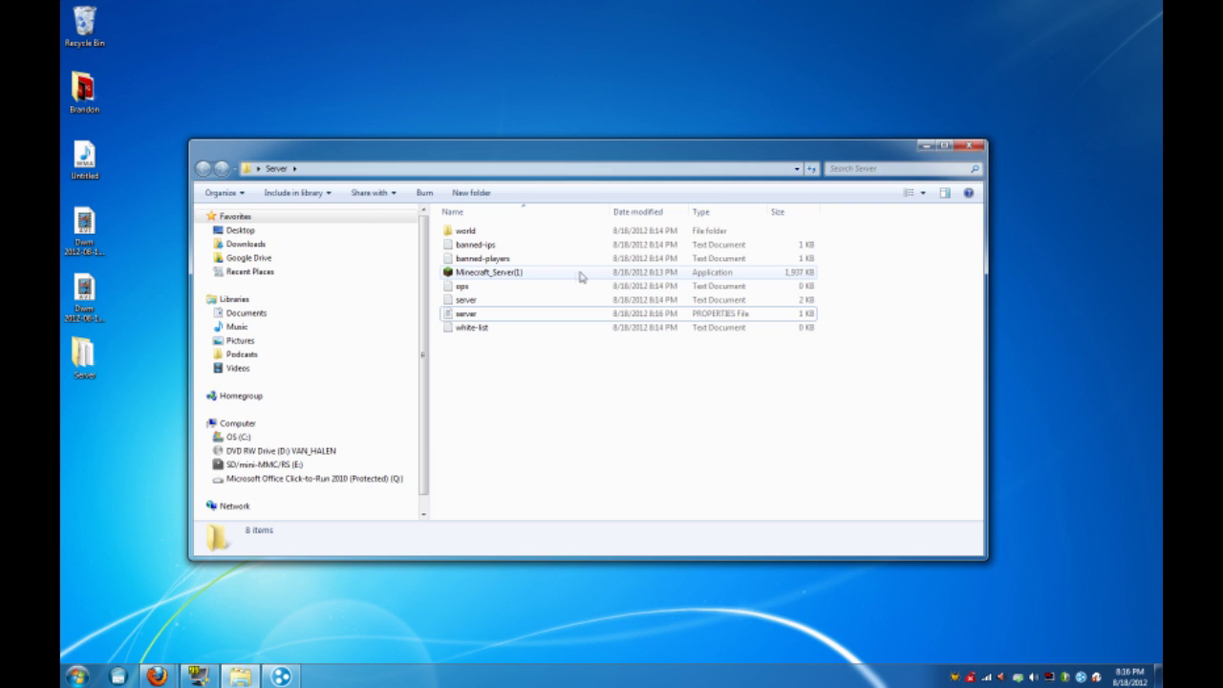
mouse_move(489, 273)
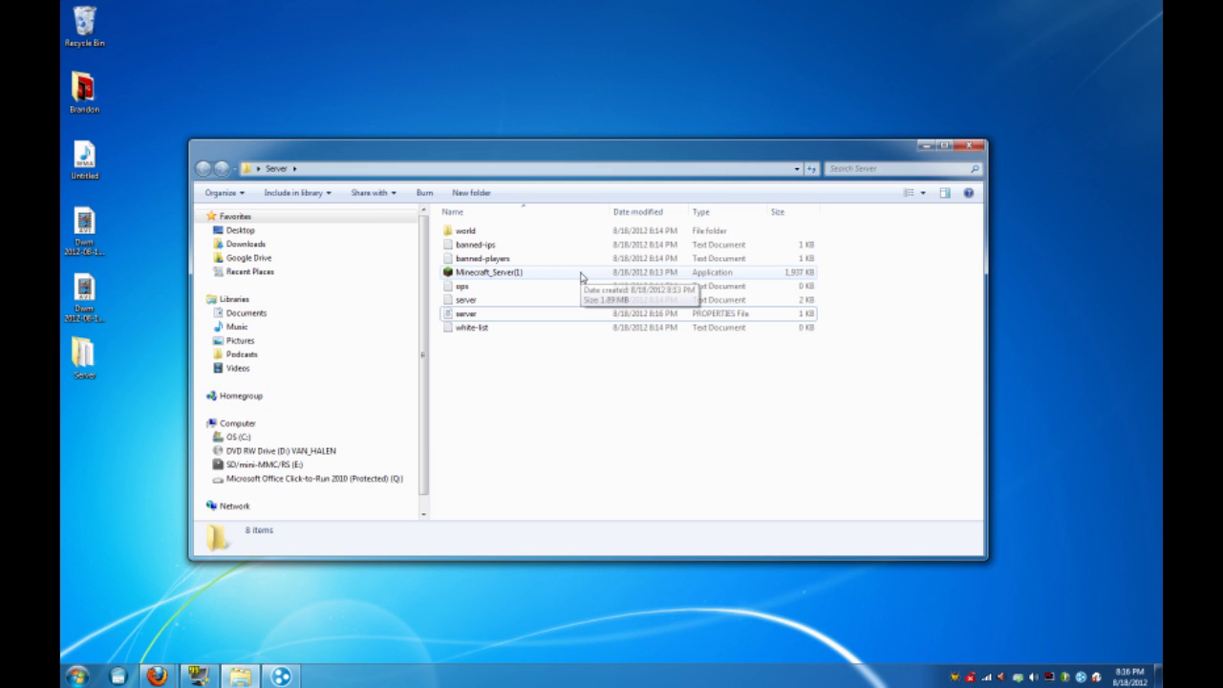
Run Minecraft_Server(1) on 5.180.178.197:25565 past the security warning, then launch and log in to Minecraft.
double_click(580, 276)
click(648, 351)
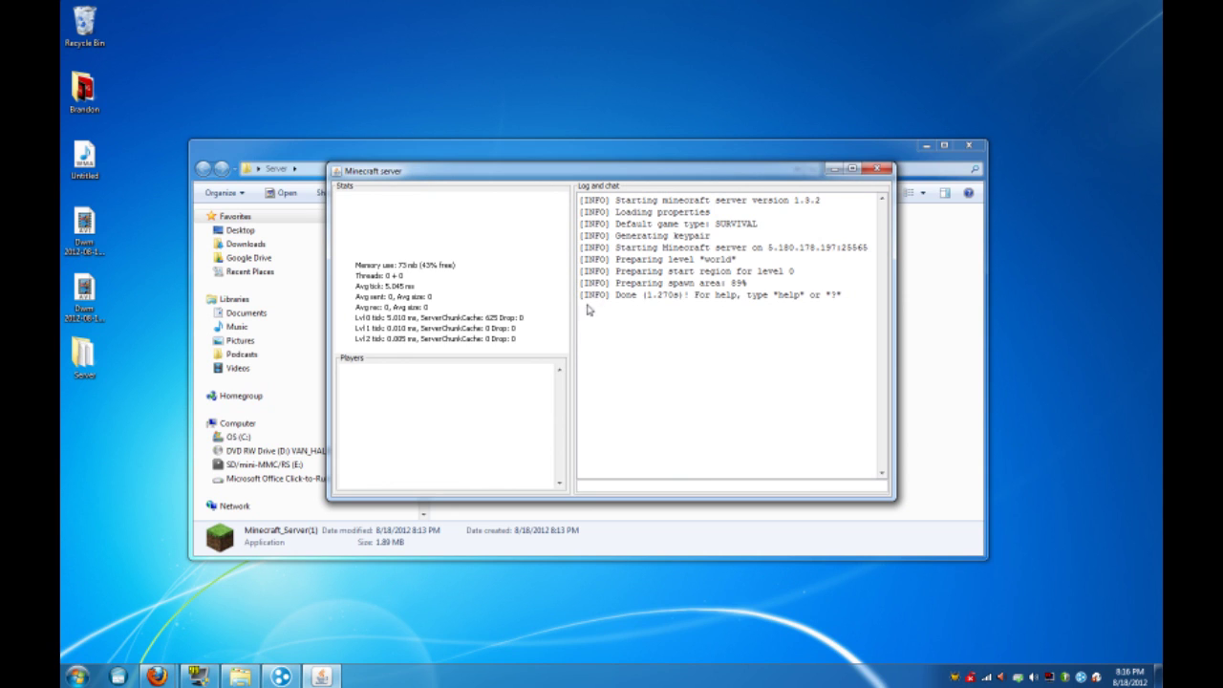
click(77, 676)
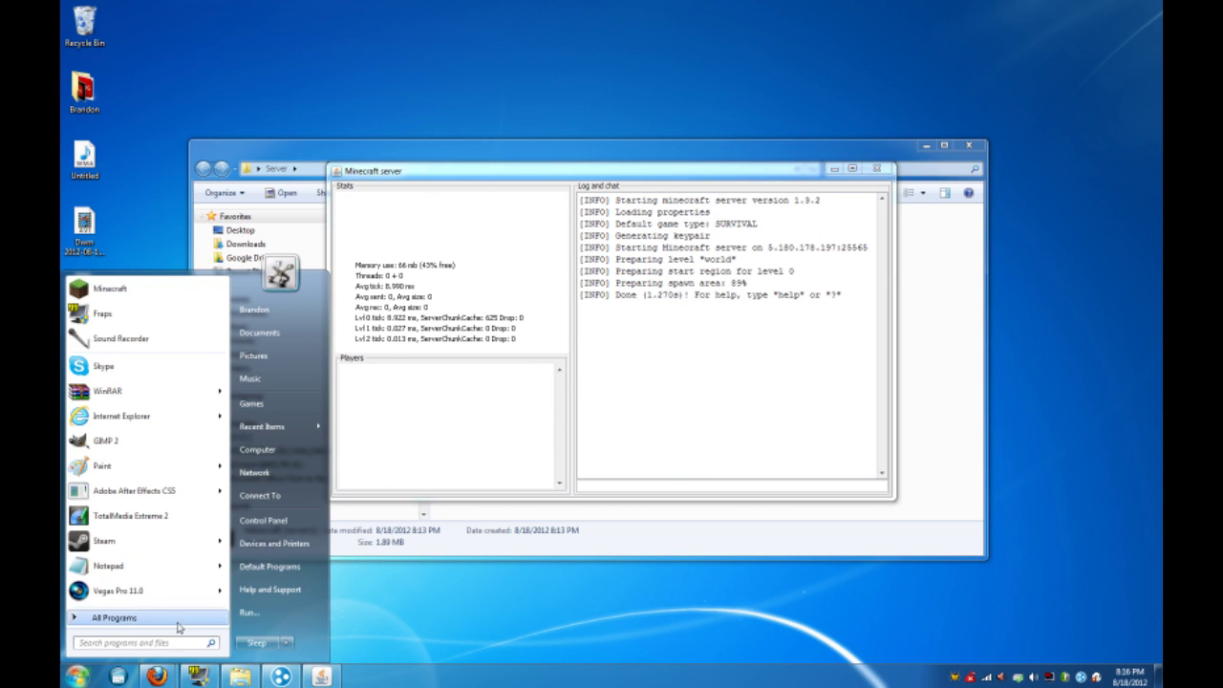
click(182, 288)
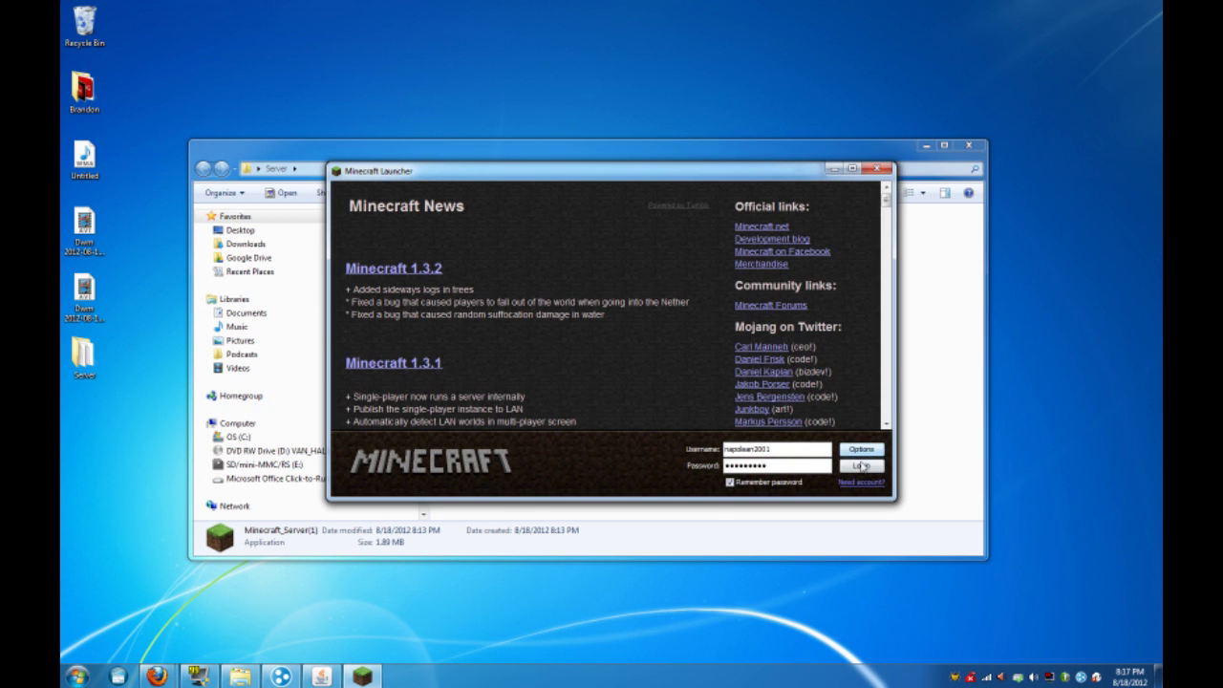
click(861, 465)
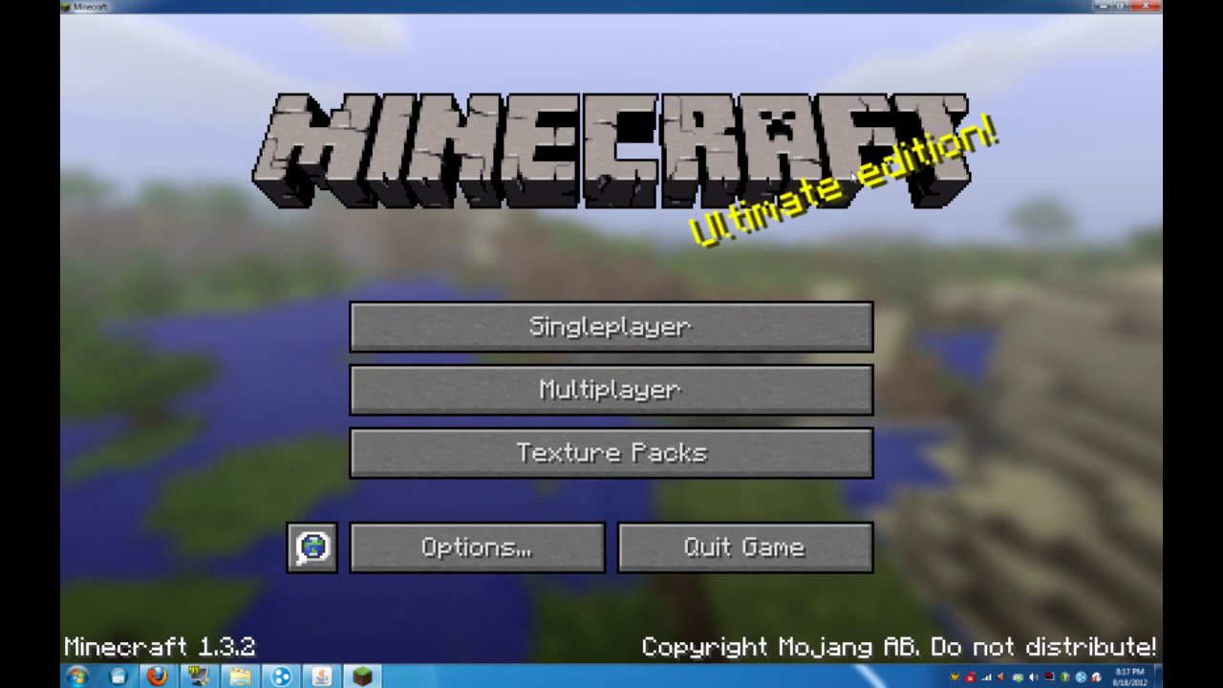
Add a multiplayer server named 'My Hamachi Server' with the pasted Hamachi address 5.180.178.197.
click(808, 390)
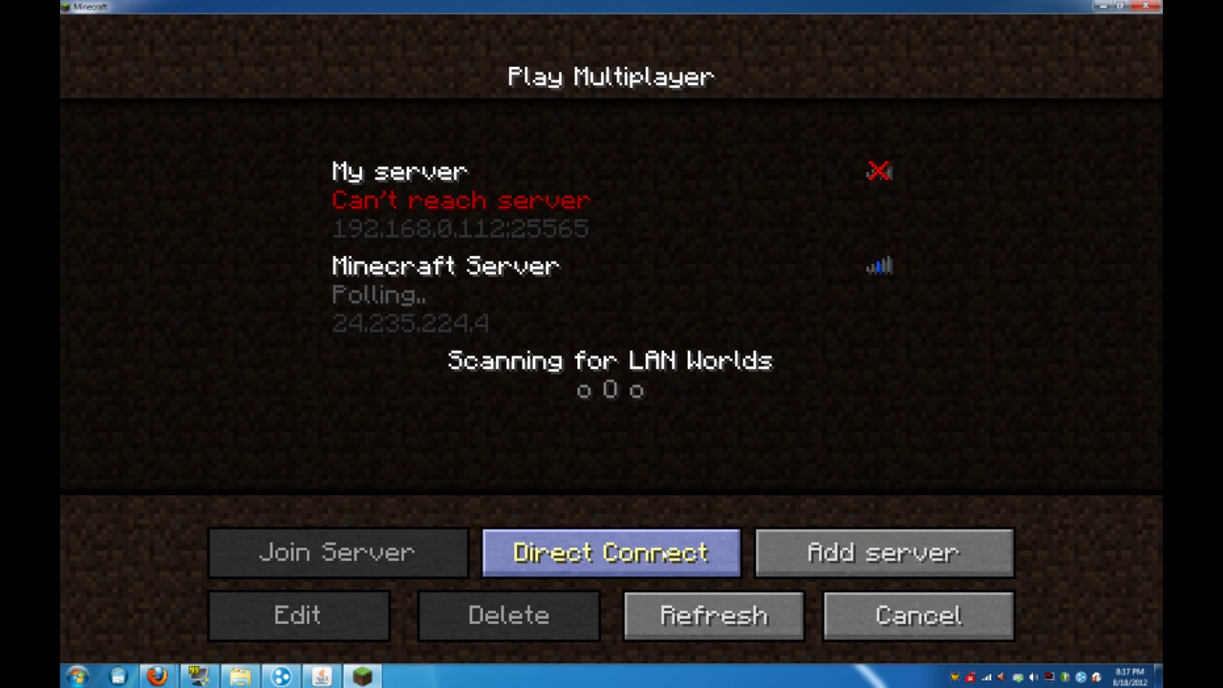
click(774, 552)
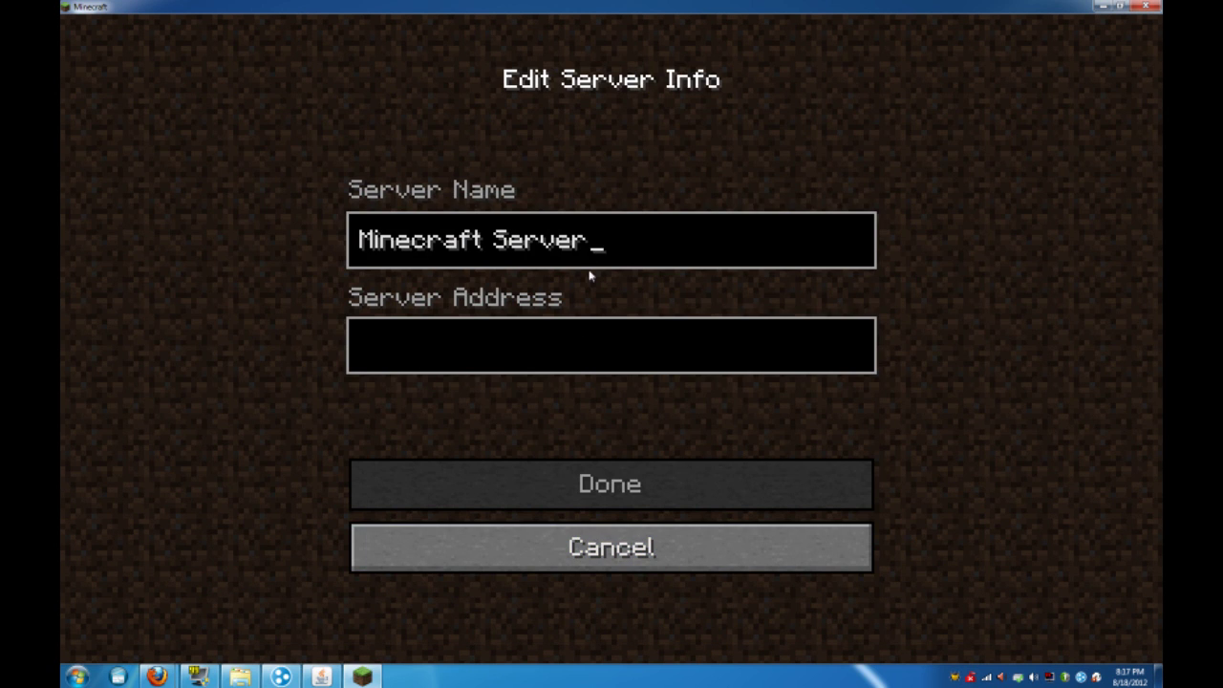
key(BackSpace)
key(BackSpace)
key(BackSpace)
key(BackSpace)
key(BackSpace)
key(BackSpace)
key(BackSpace)
text(M)
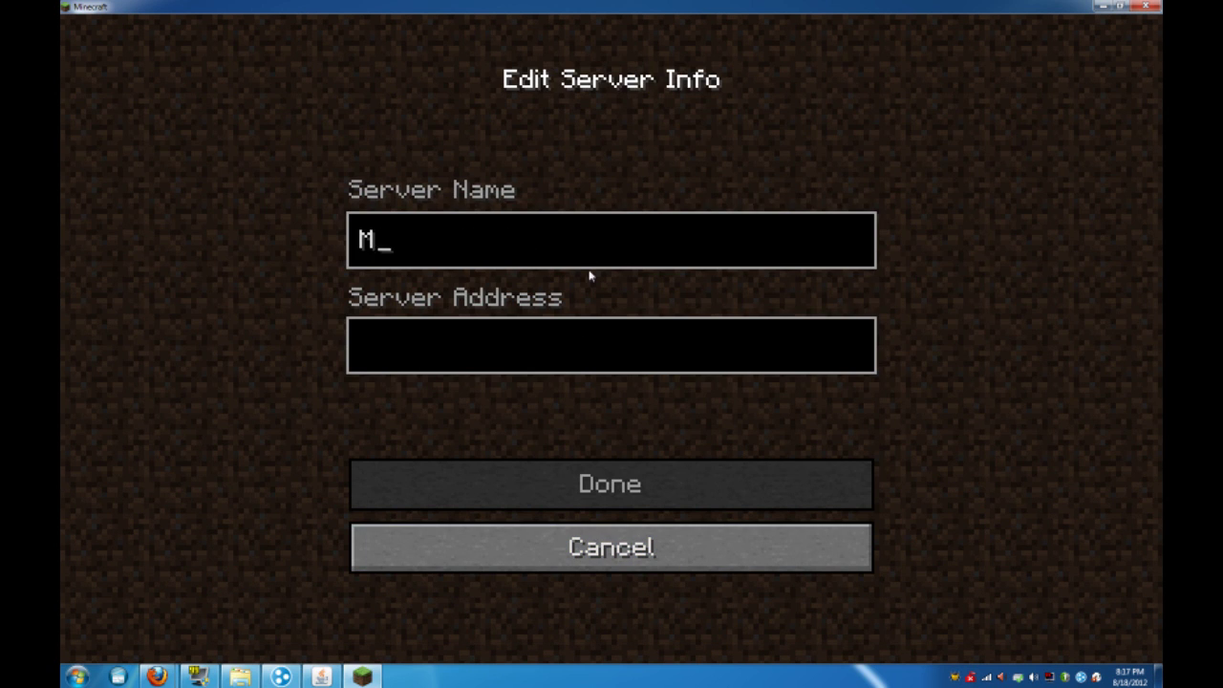
text(y Hamachi )
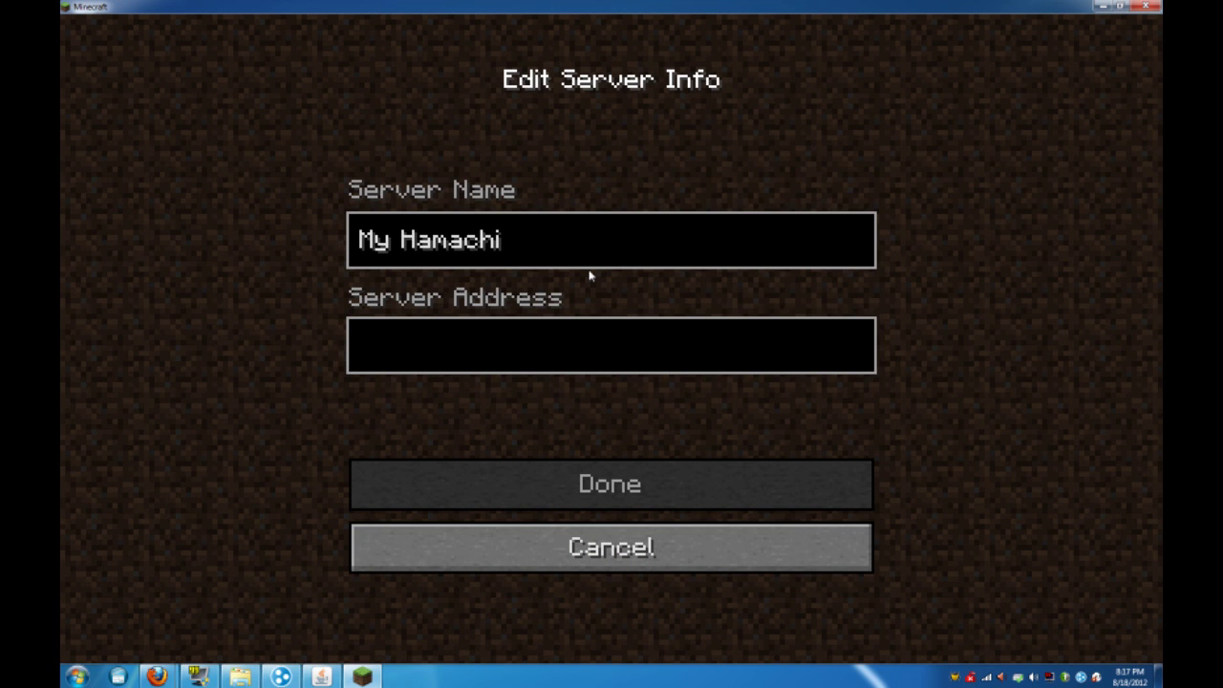
text(Server)
click(628, 338)
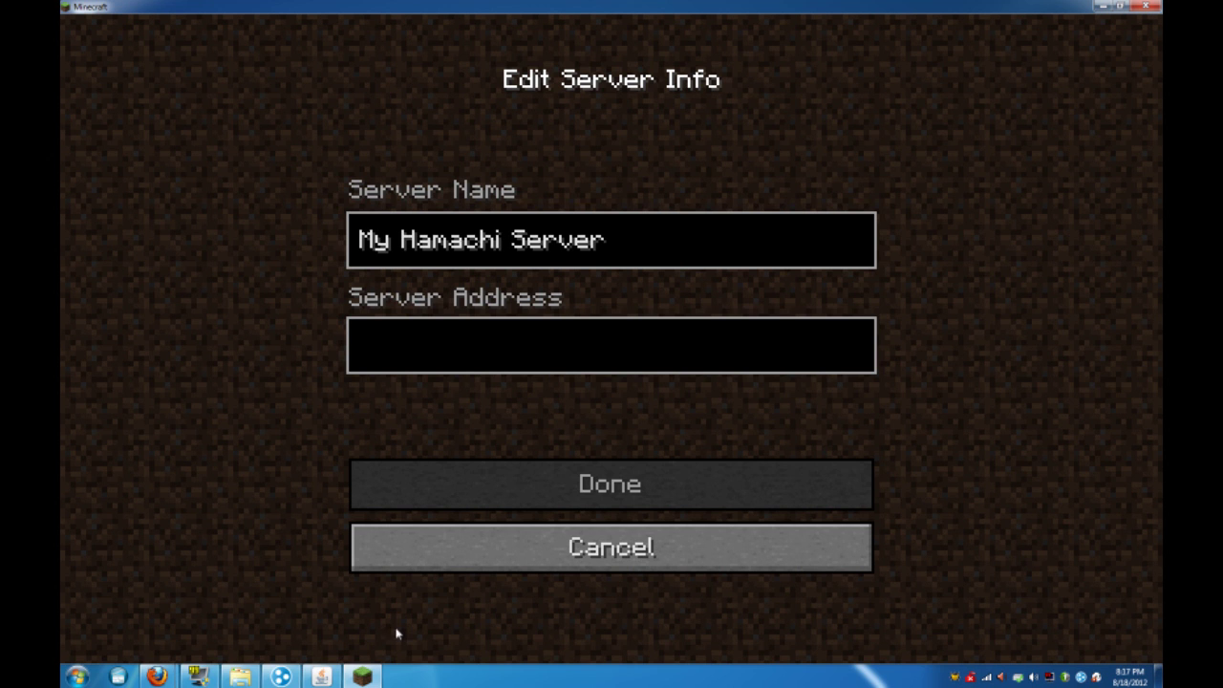
text(5.180.178.197)
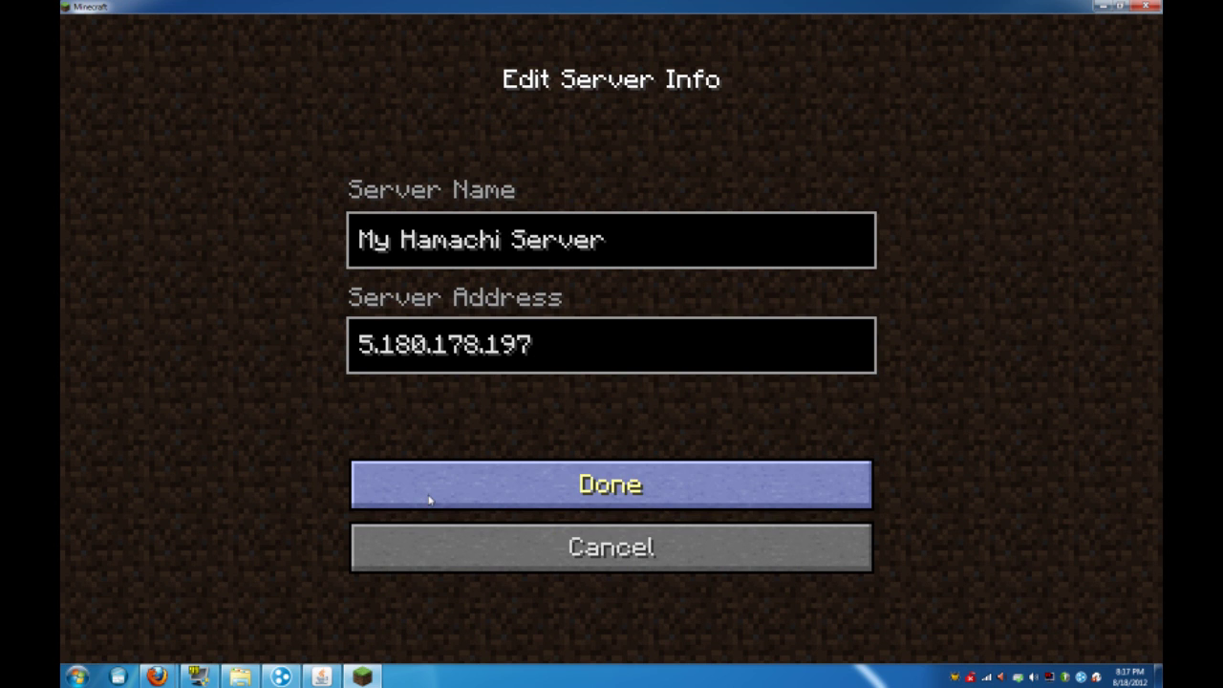
click(506, 481)
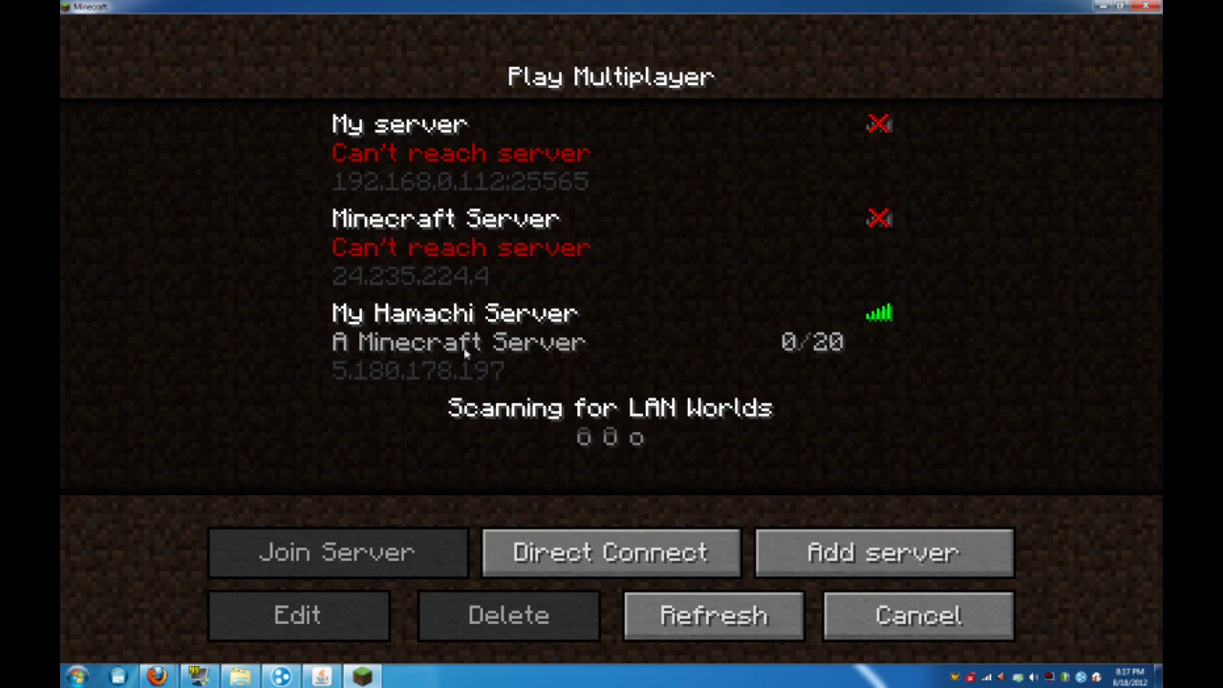
Join My Hamachi Server and walk through the cave out onto the snow.
double_click(556, 354)
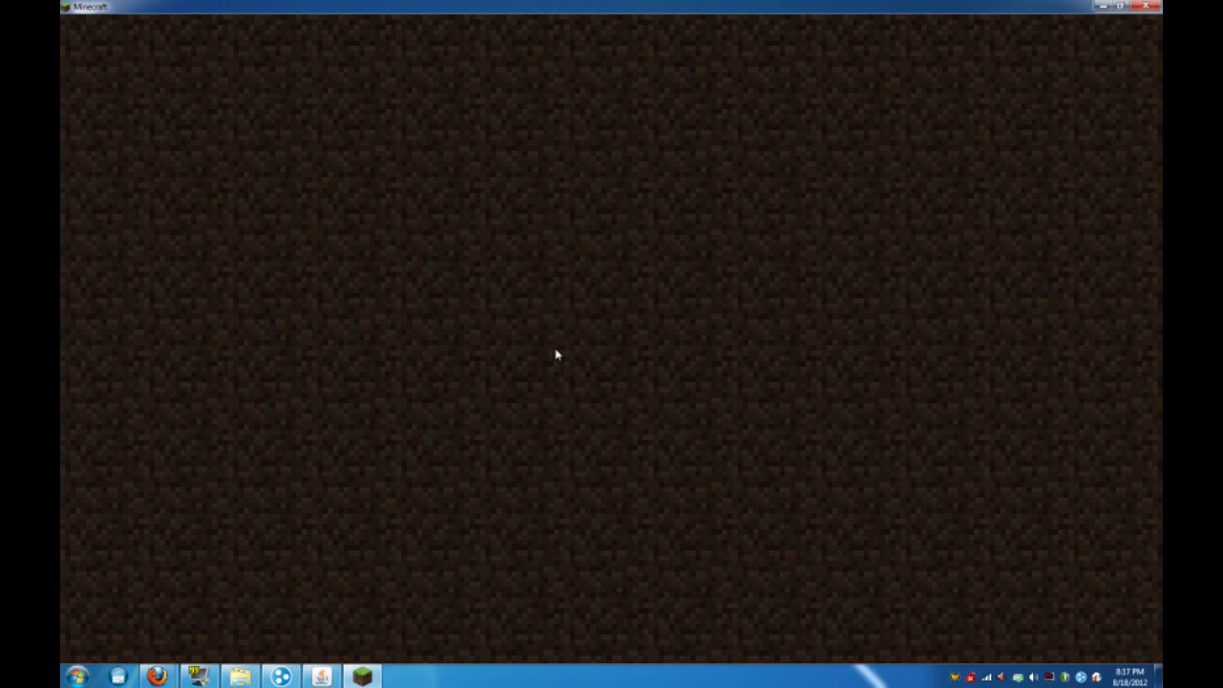
key(w)
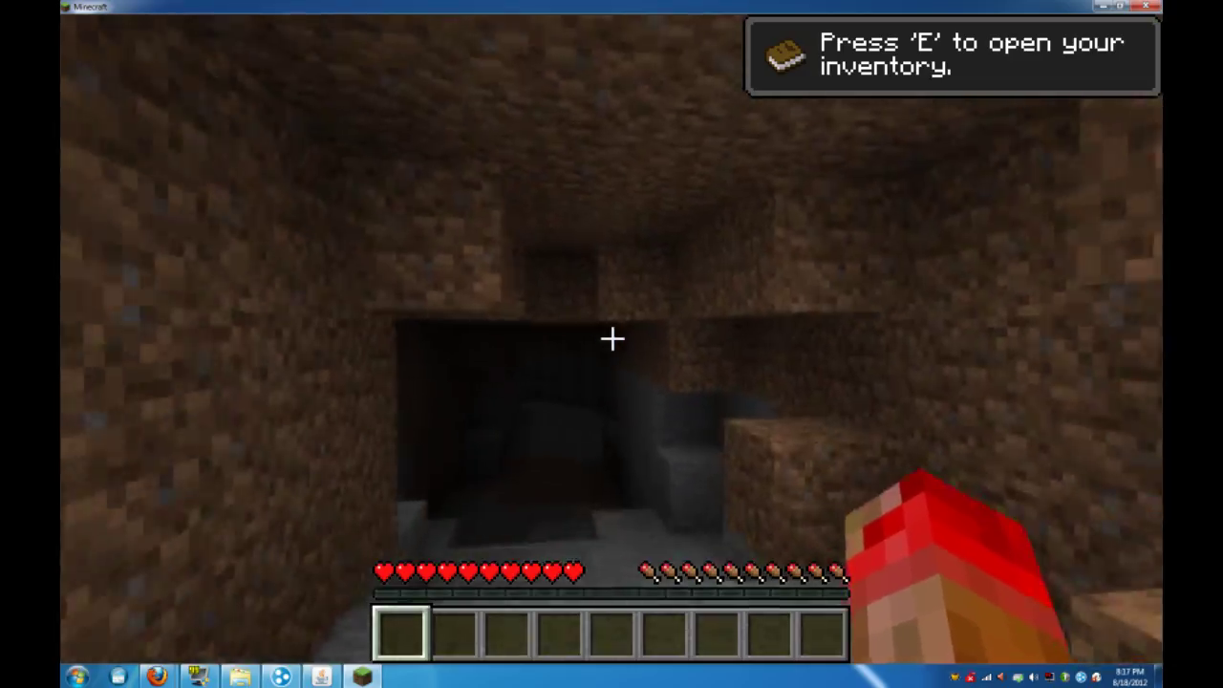
key(w)
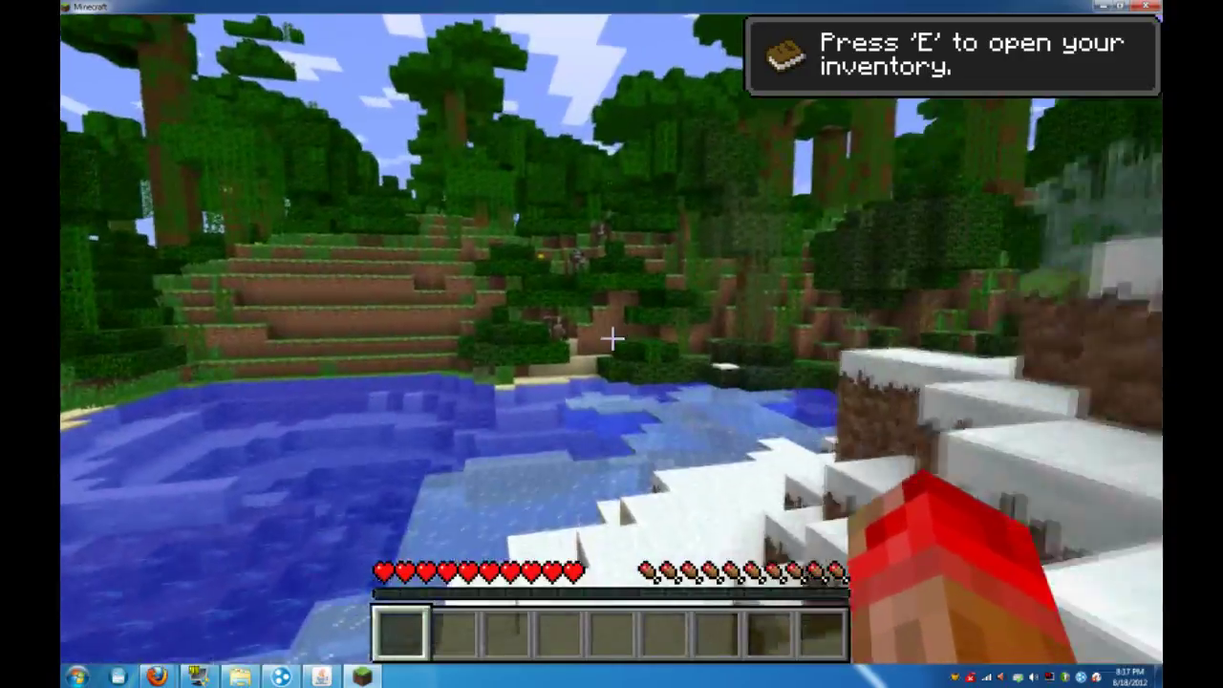
key(w)
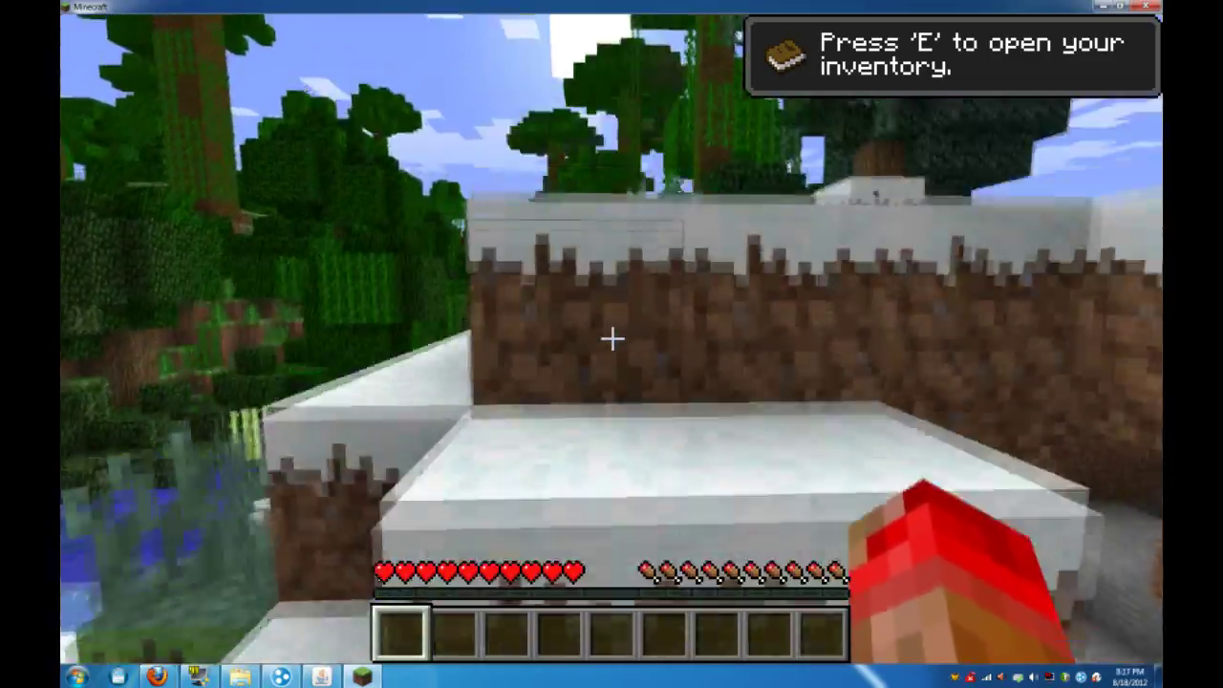
Break a snow block, walk across the snow, then disconnect from the server.
click(612, 337)
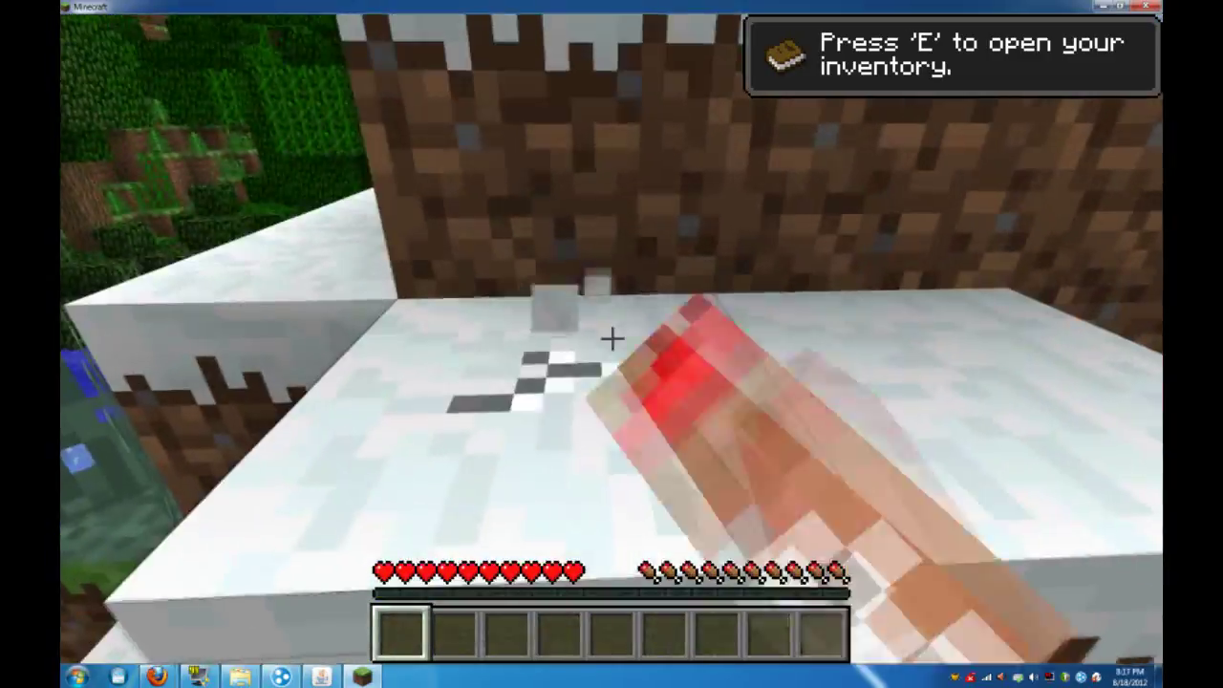
key(w)
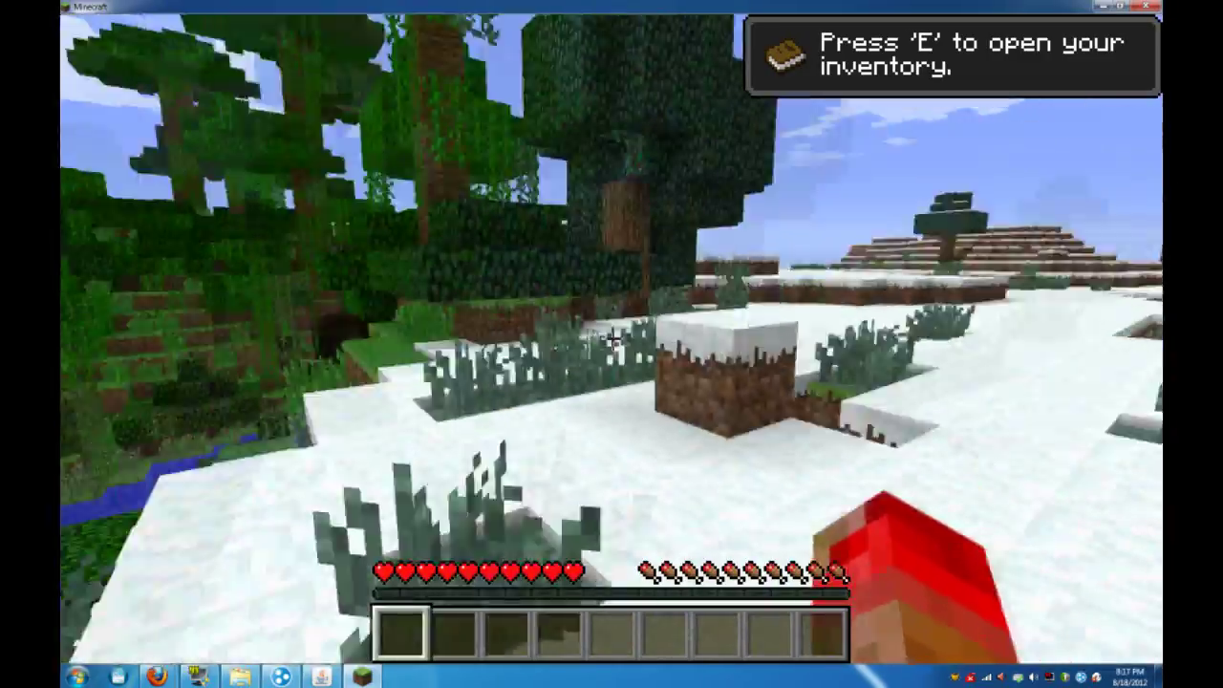
key(w)
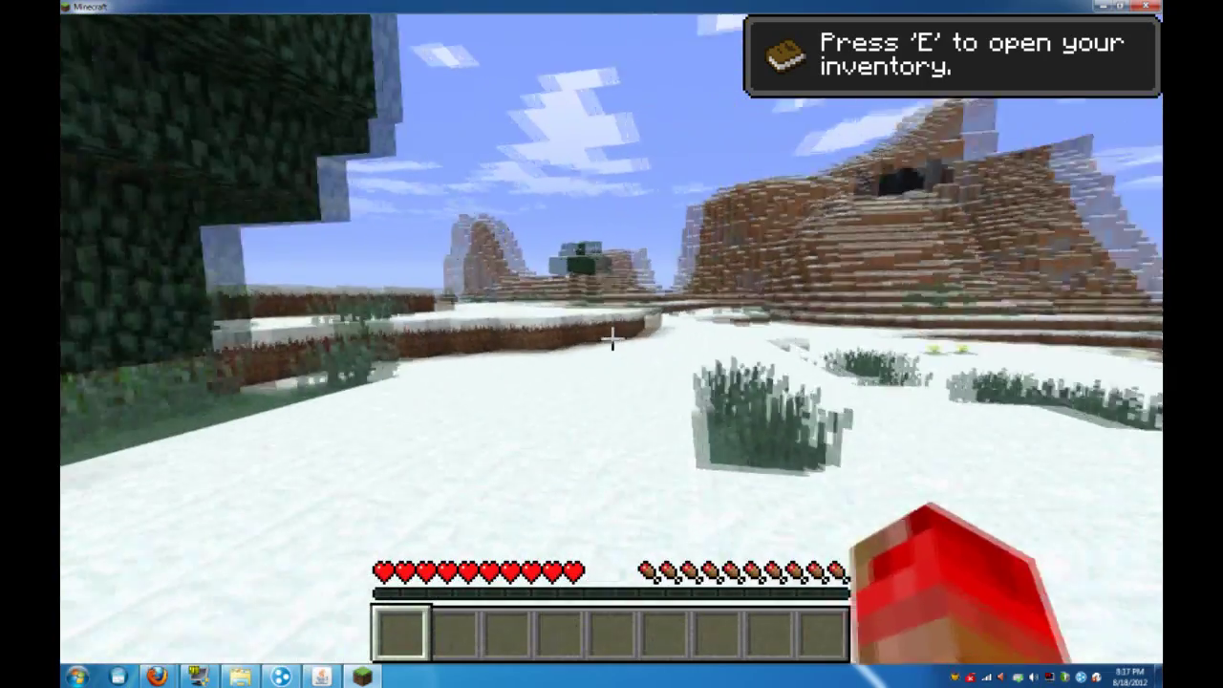
key(Escape)
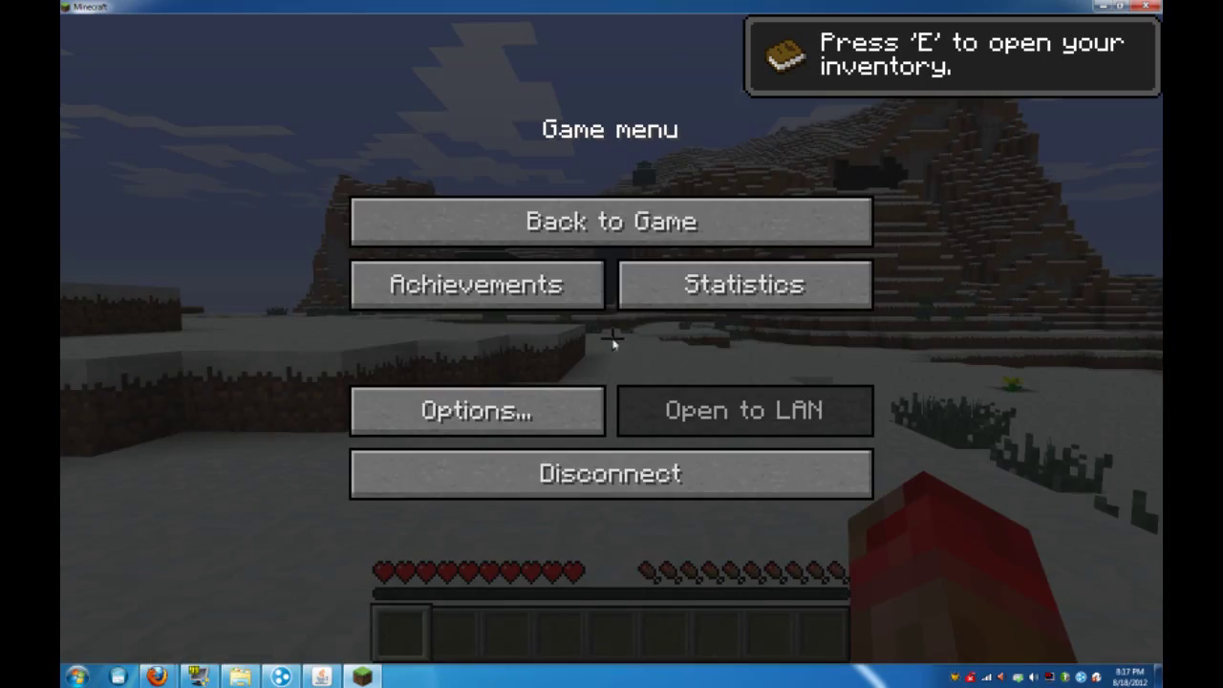
click(611, 474)
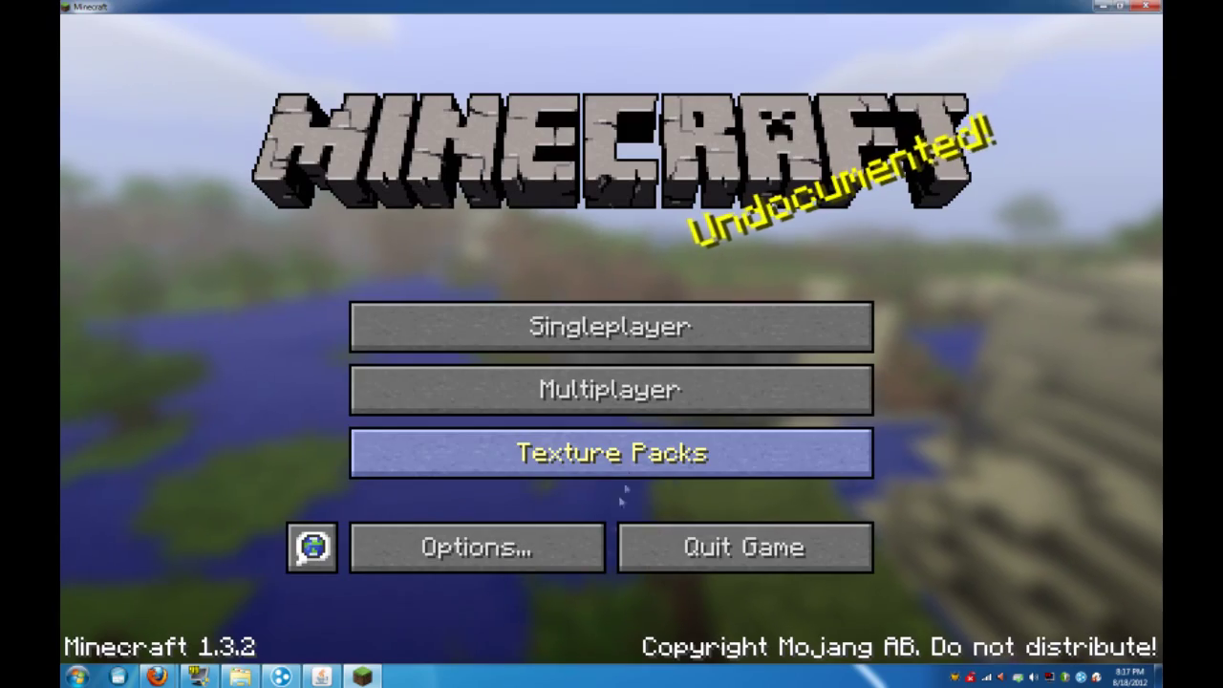
Check the 5.180.178.197 address in the Hamachi window, then bring Minecraft back to the front.
click(745, 546)
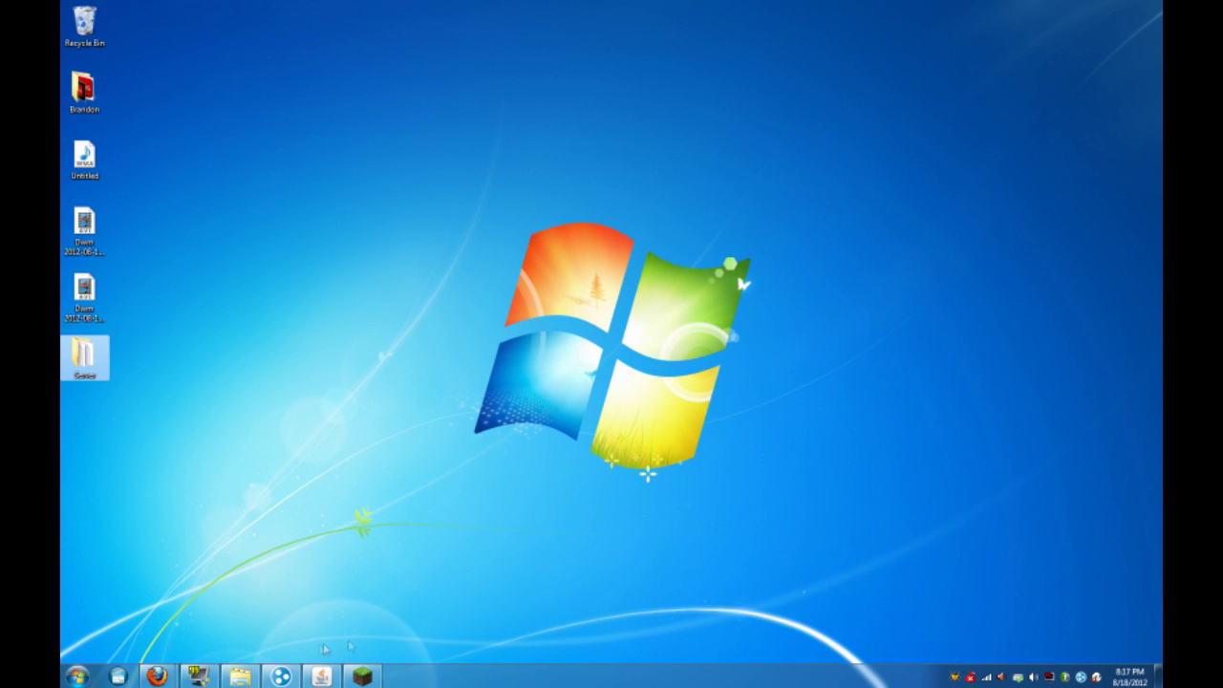
click(281, 677)
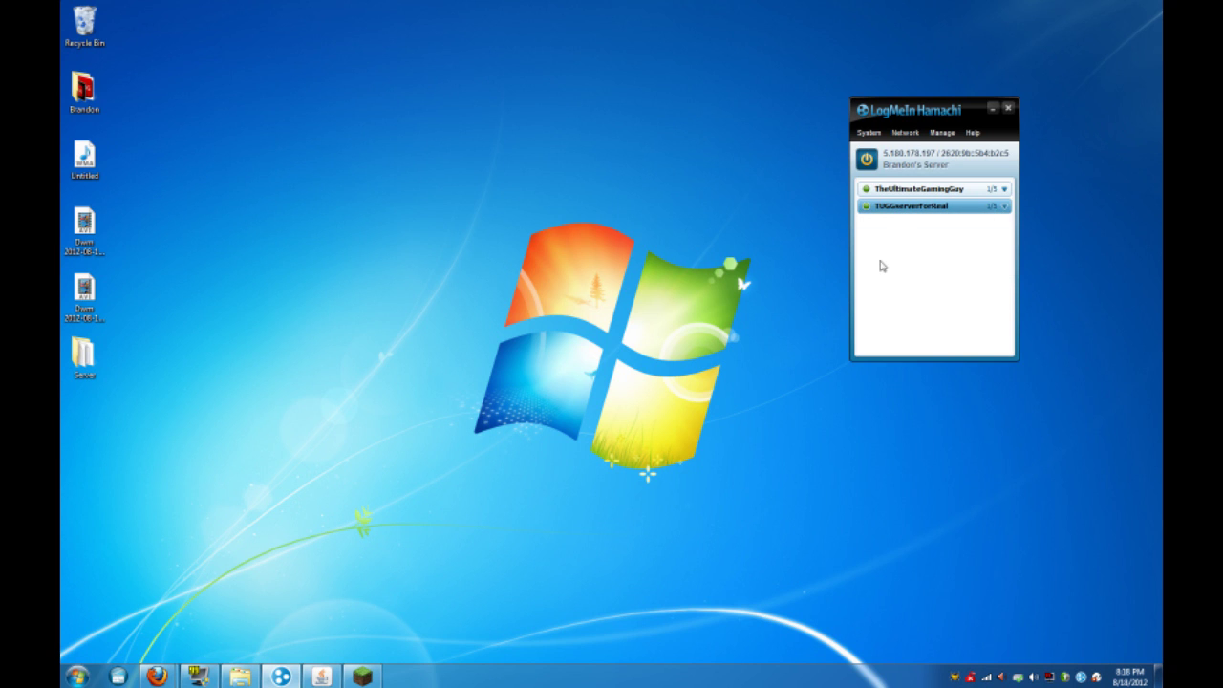
click(1003, 111)
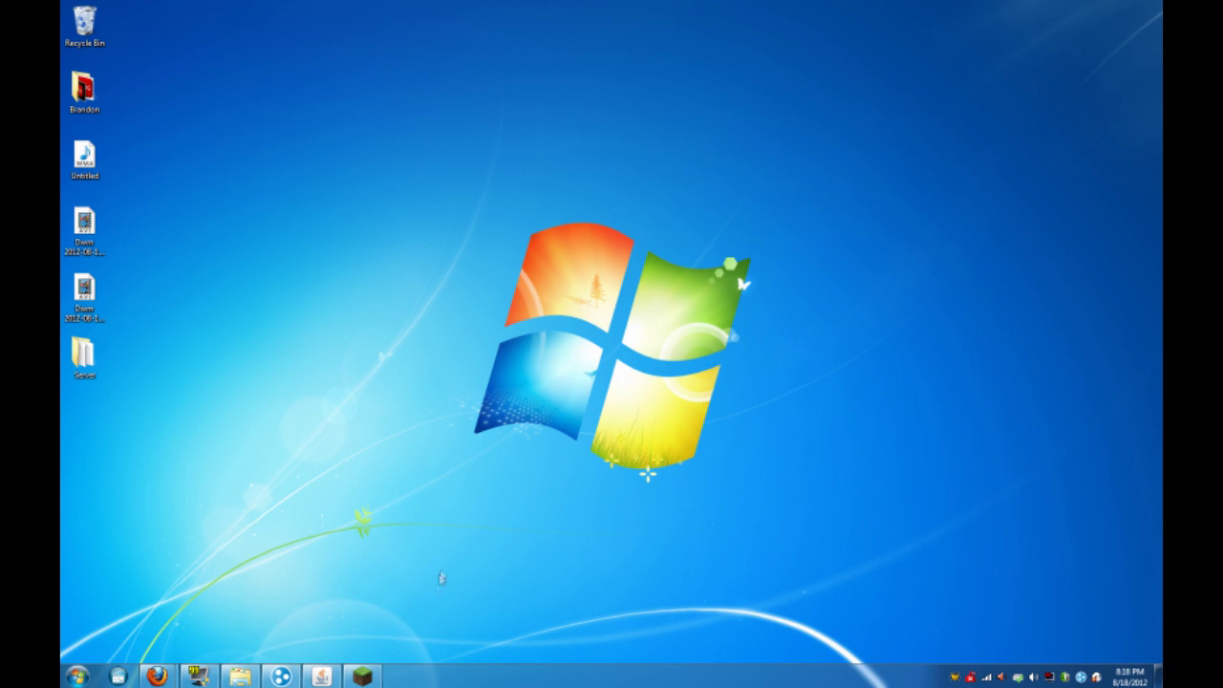
click(362, 675)
Rejoin My Hamachi Server from the multiplayer list after backing out of the saved-worlds list.
click(406, 333)
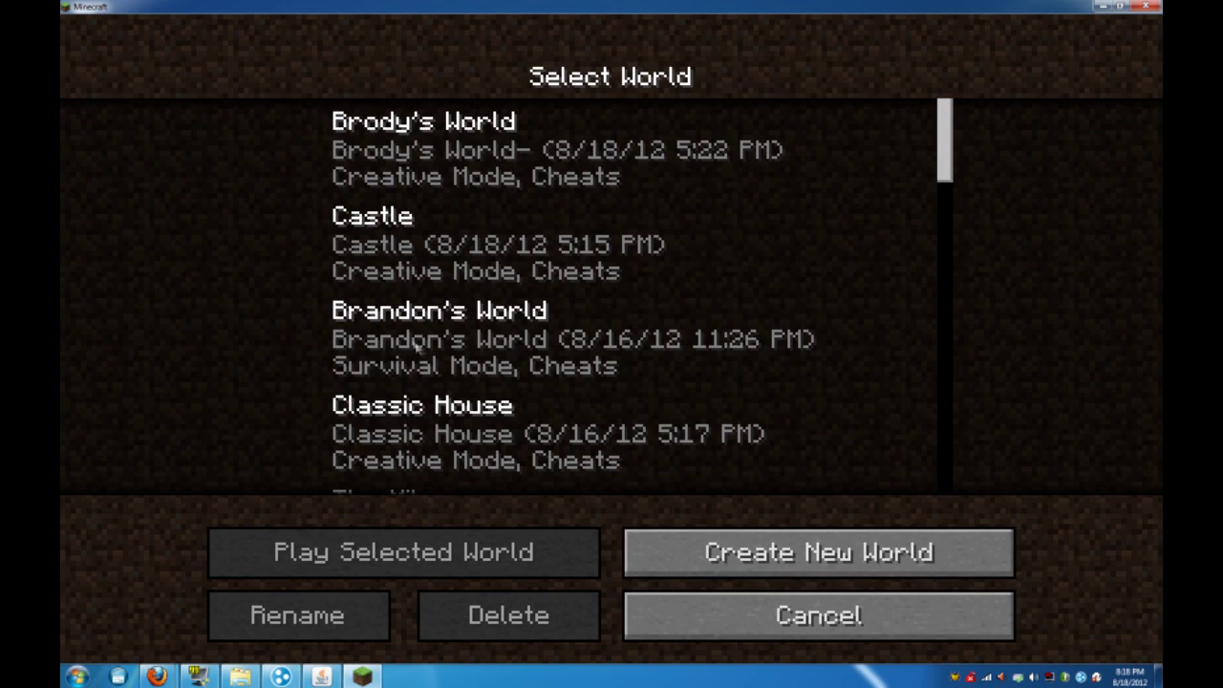
click(678, 614)
click(669, 397)
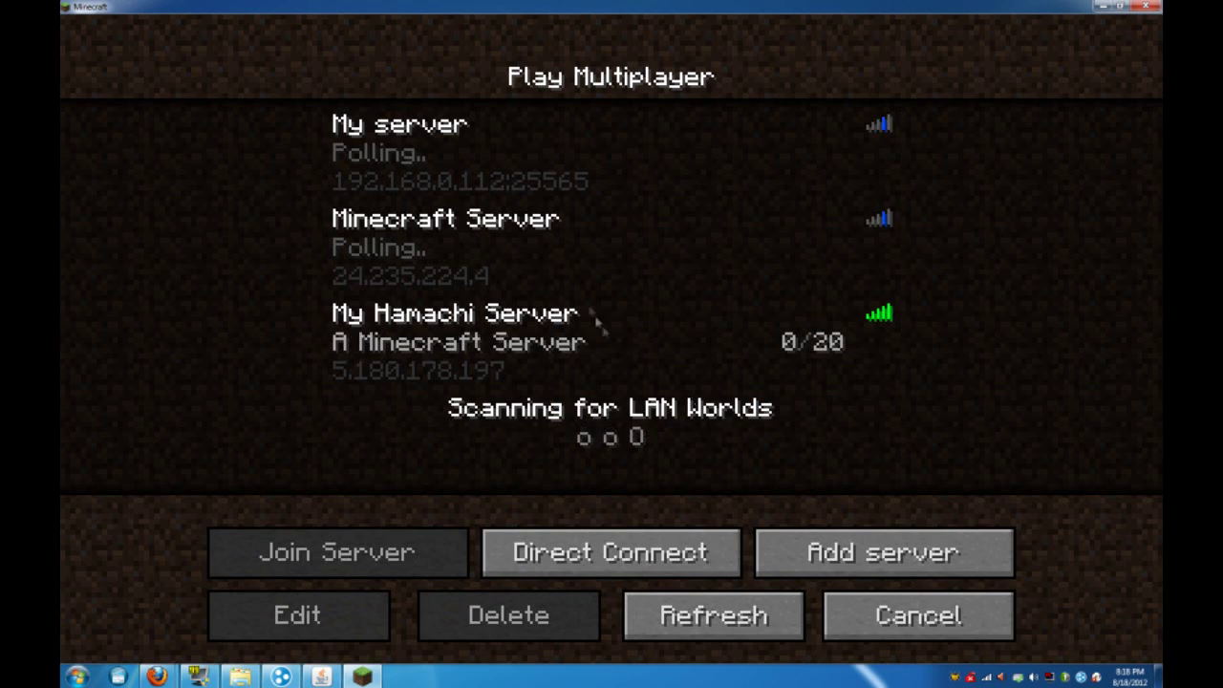
click(572, 361)
double_click(571, 361)
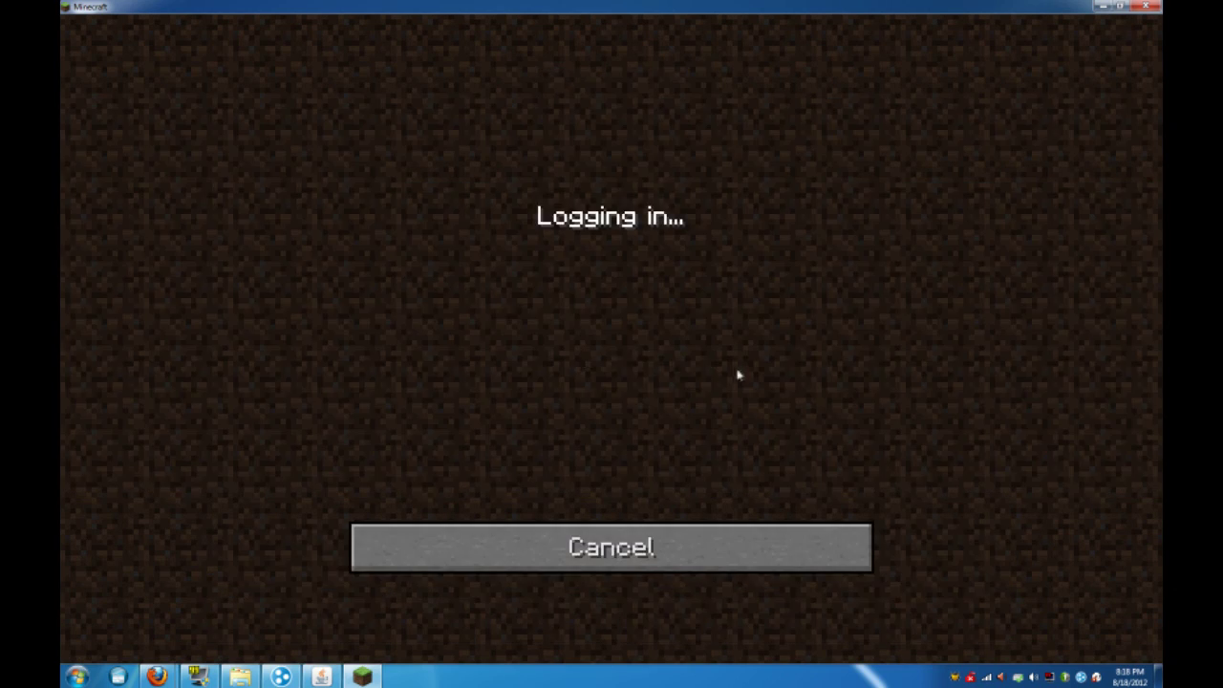
Walk to the snowy dirt block and dig out the snow and grass blocks.
key(w)
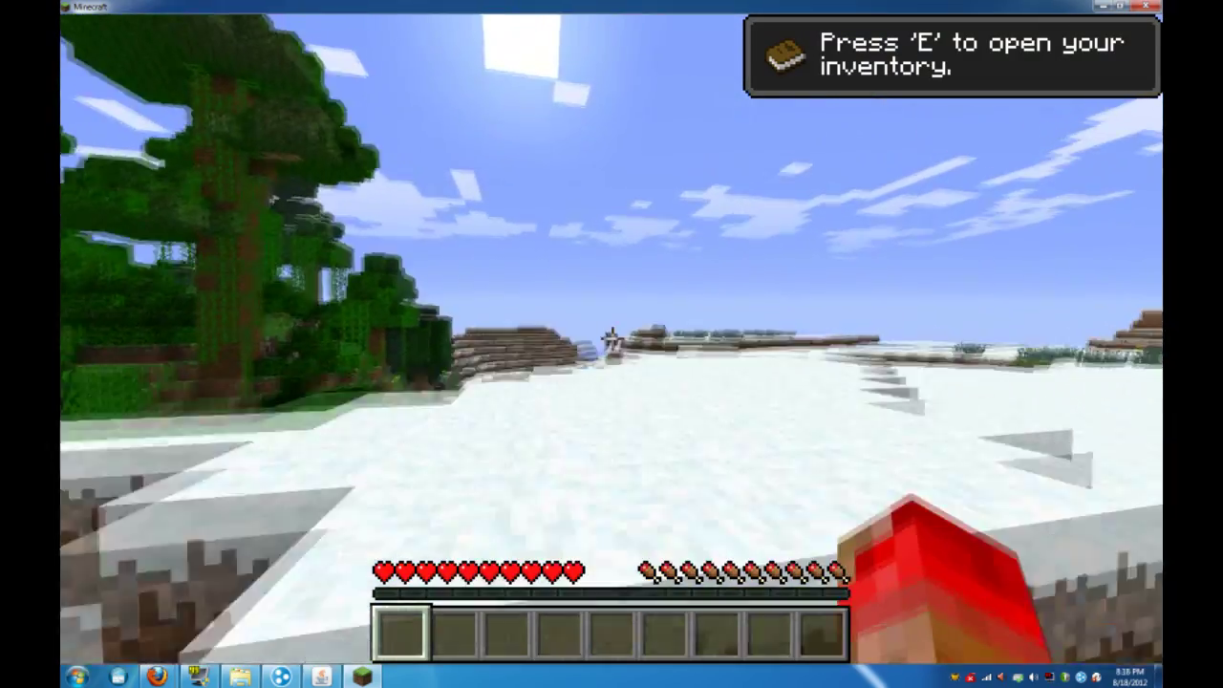
key(w)
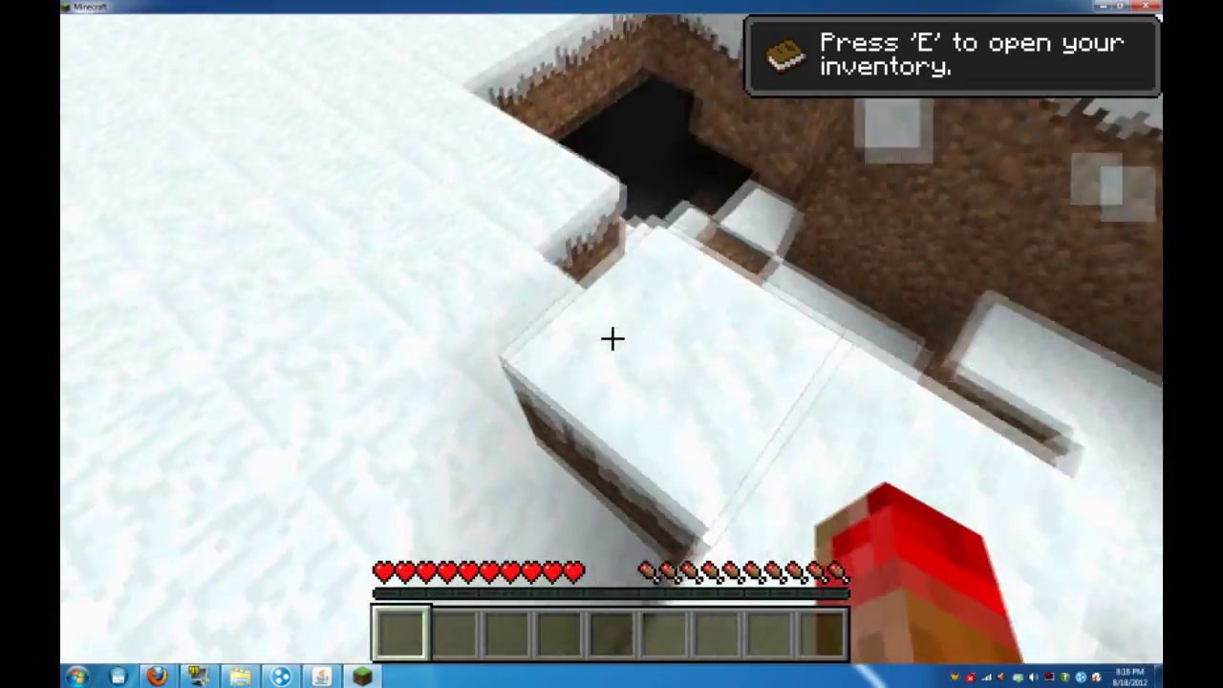
click(612, 337)
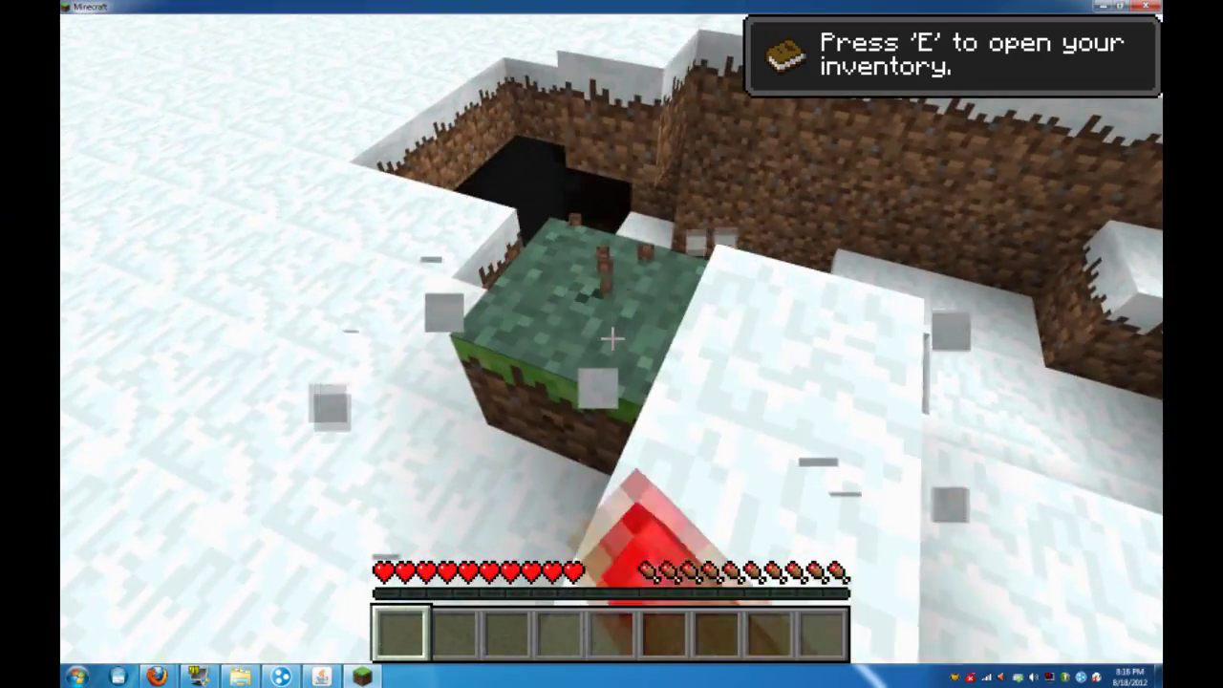
click(611, 338)
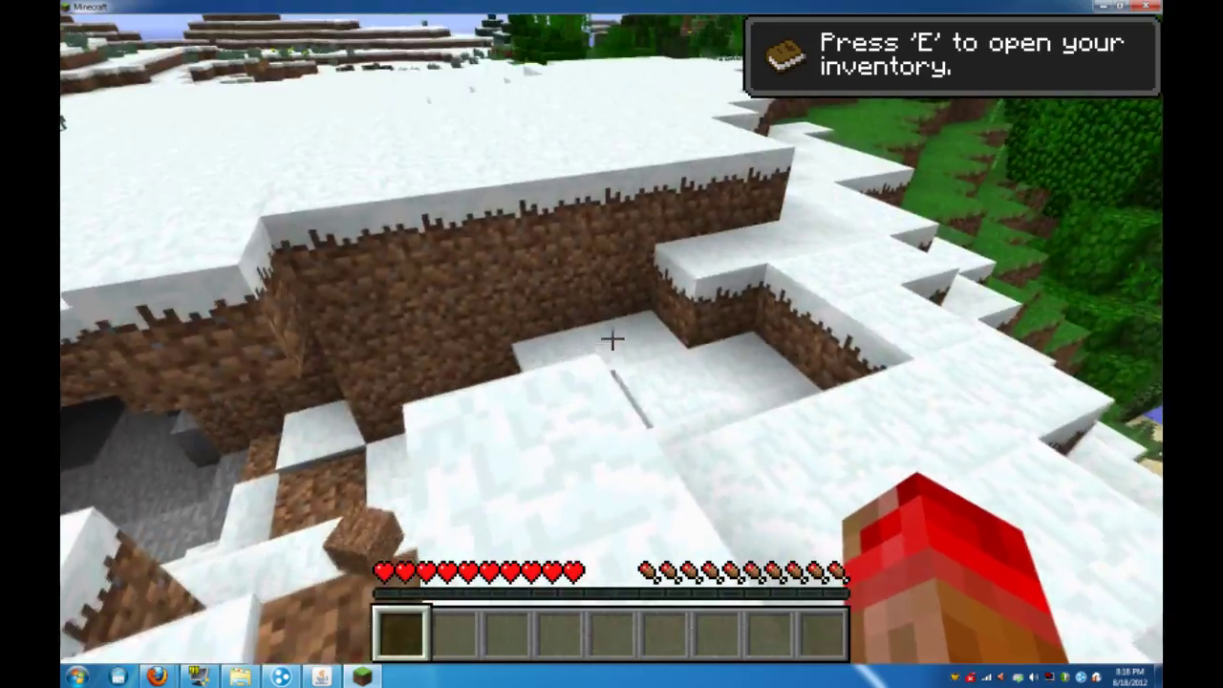
Walk across the snow field toward the pond, then disconnect from the server.
key(w)
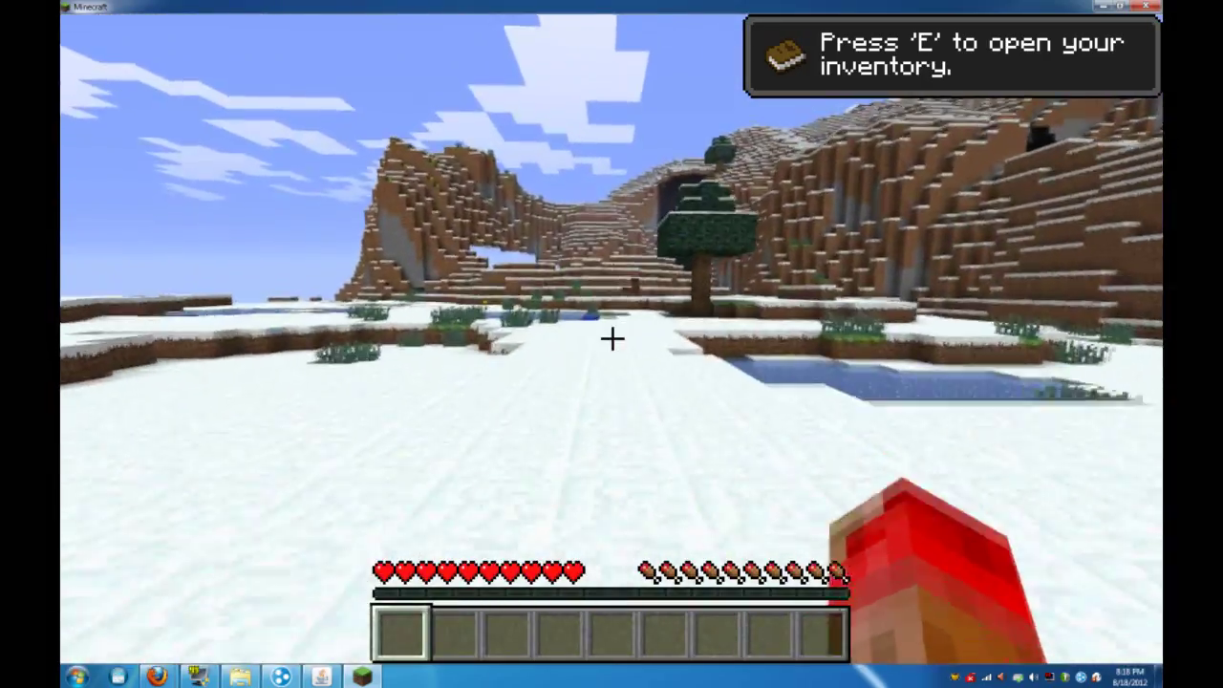
key(w)
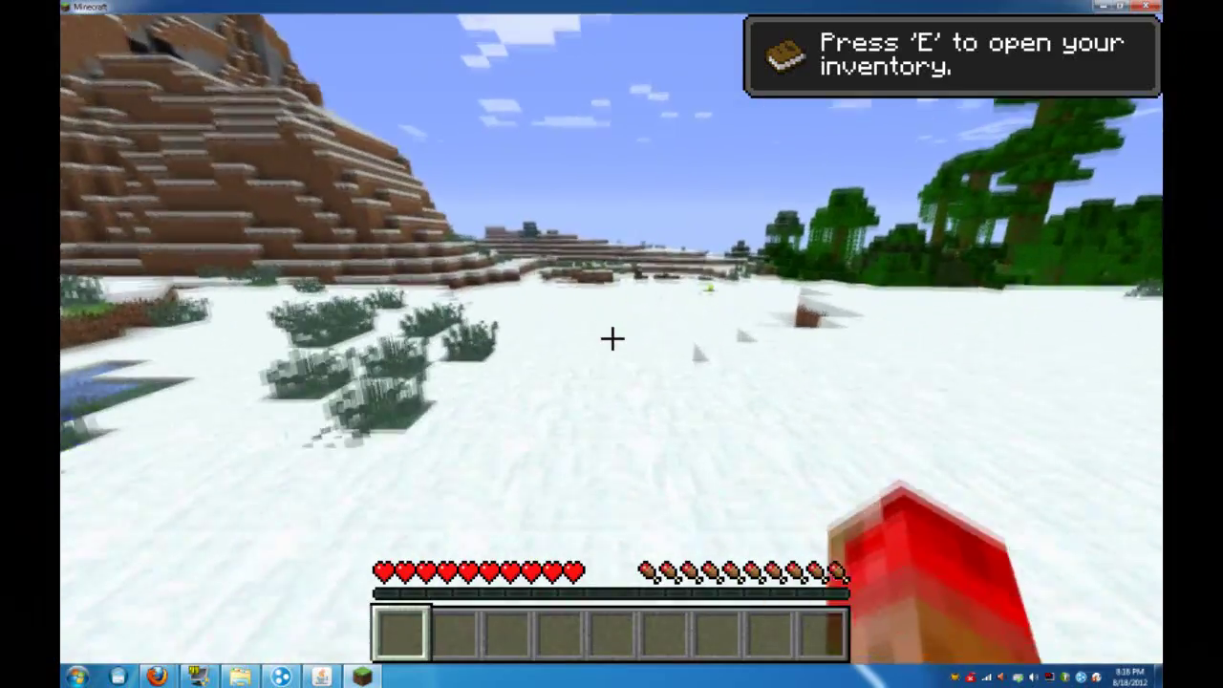
key(w)
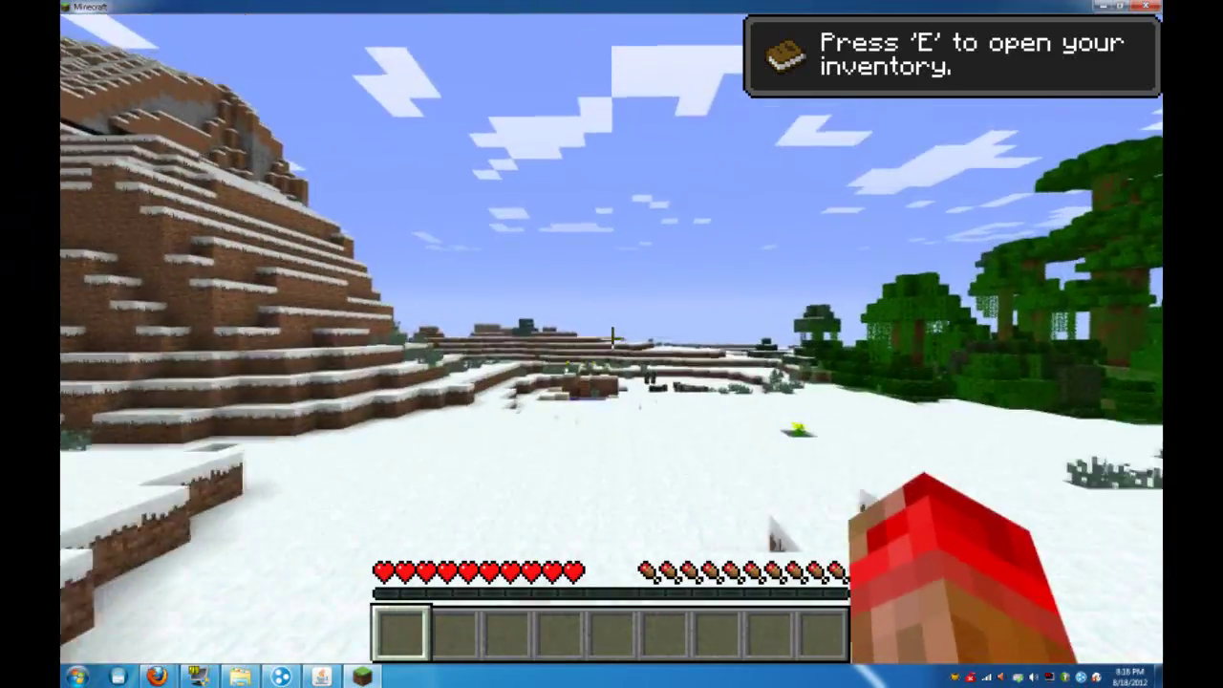
key(w)
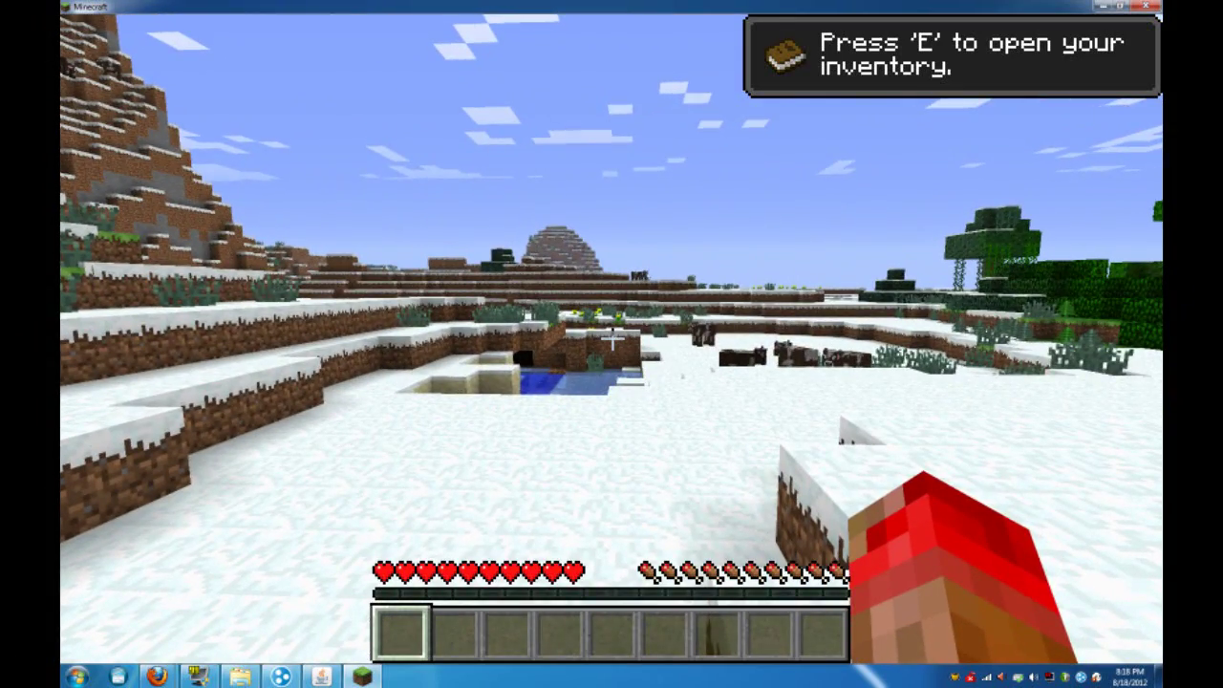
key(Escape)
click(669, 471)
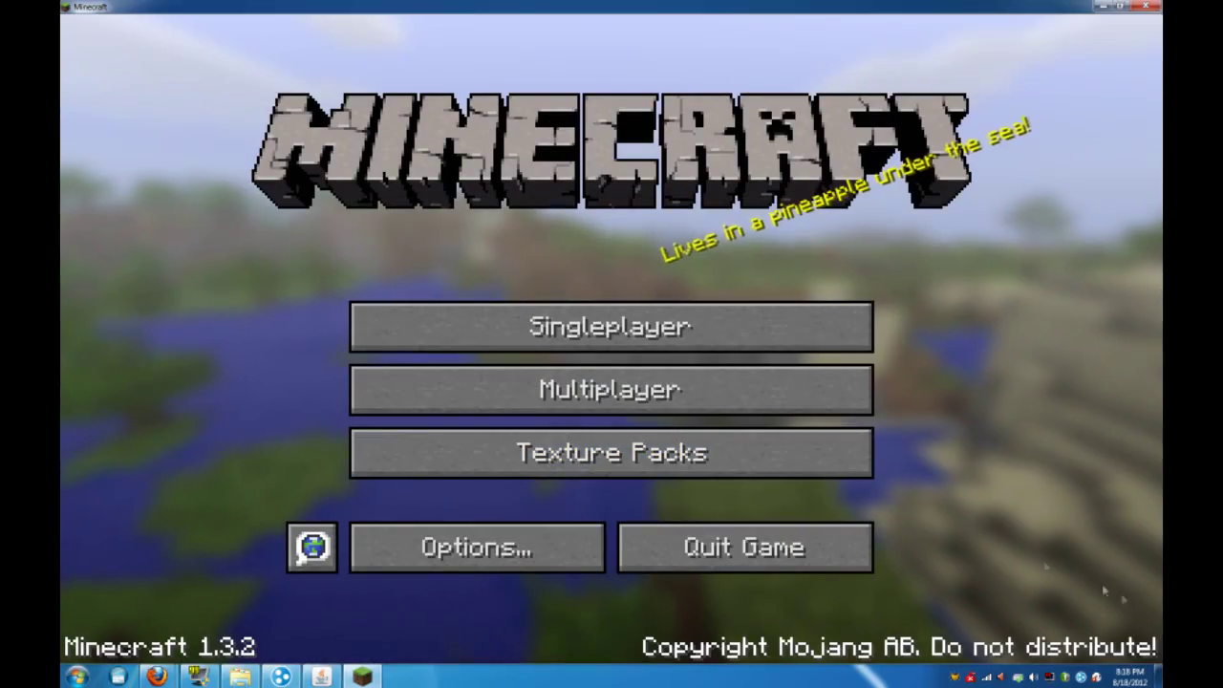
Quit Minecraft and clear the desktop icon selection.
click(731, 546)
click(468, 469)
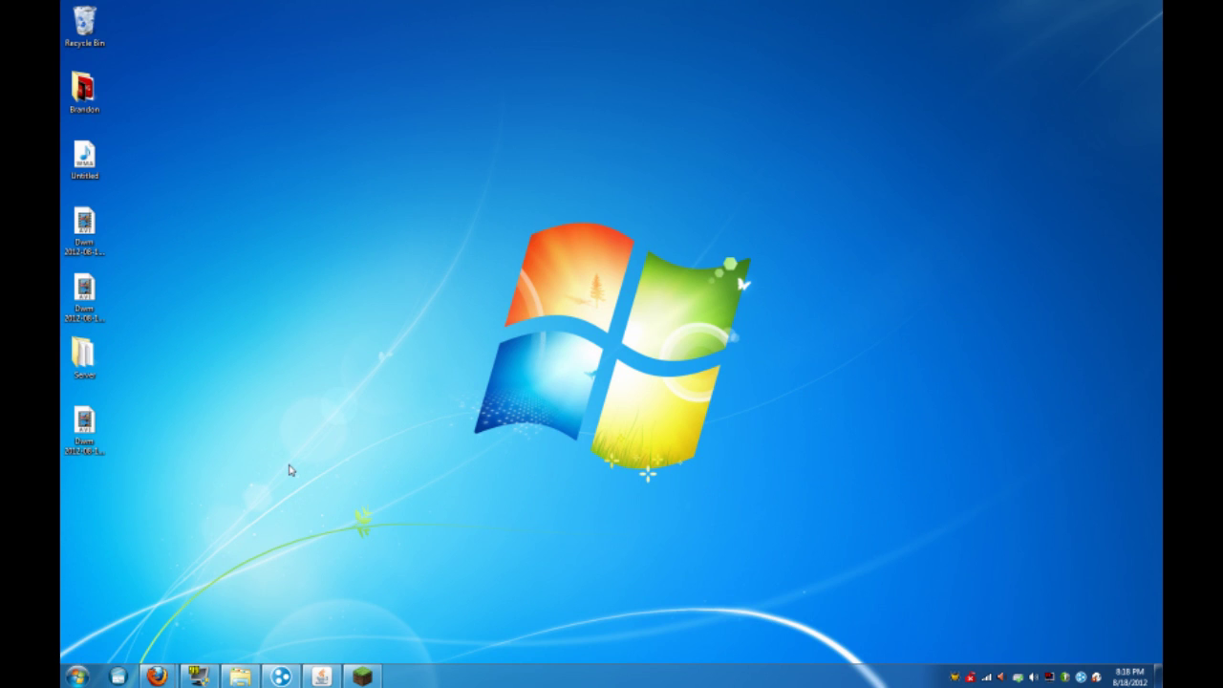